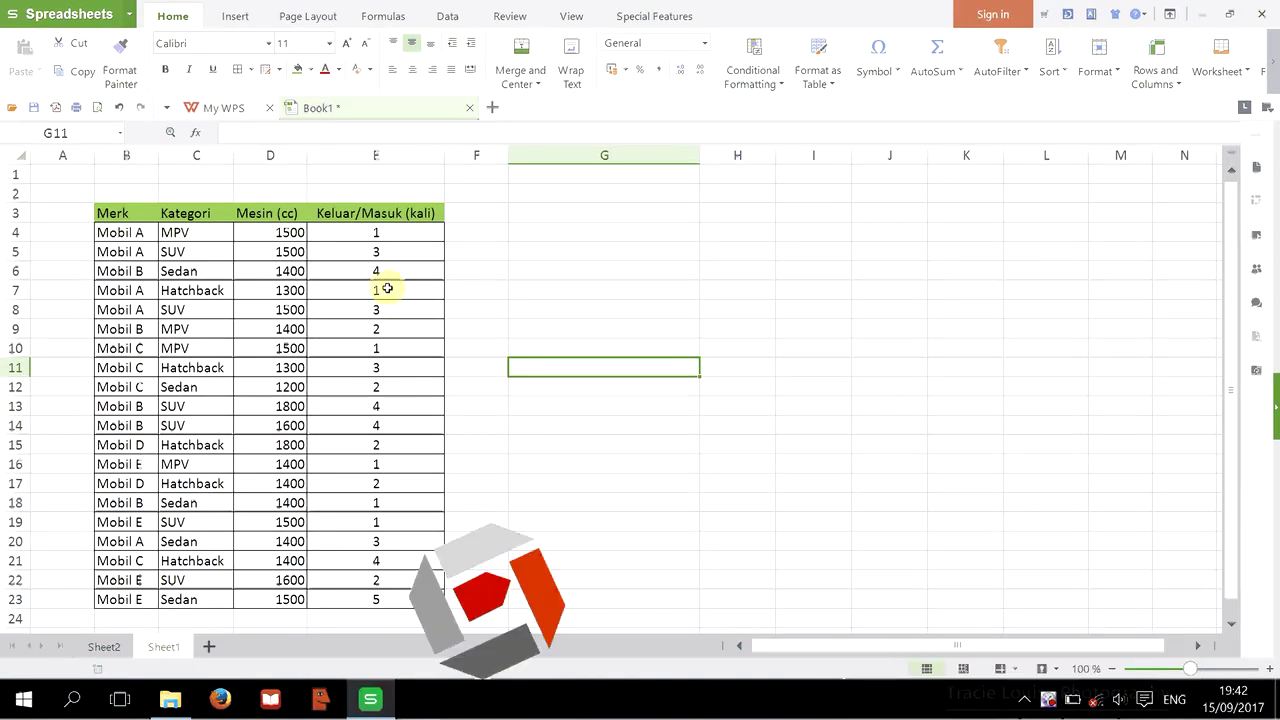
Type the note 'Berikut cara mengoperasikan pivot di WPS desktop' into cell G2
click(550, 430)
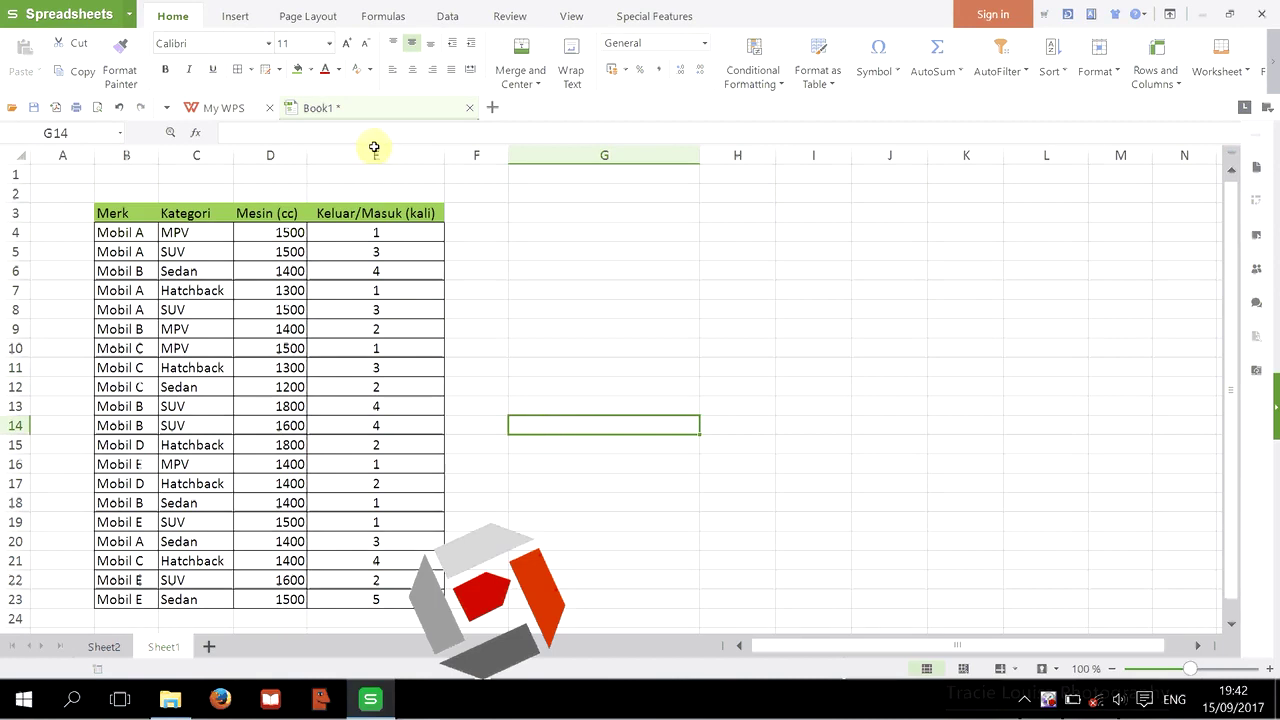
click(548, 190)
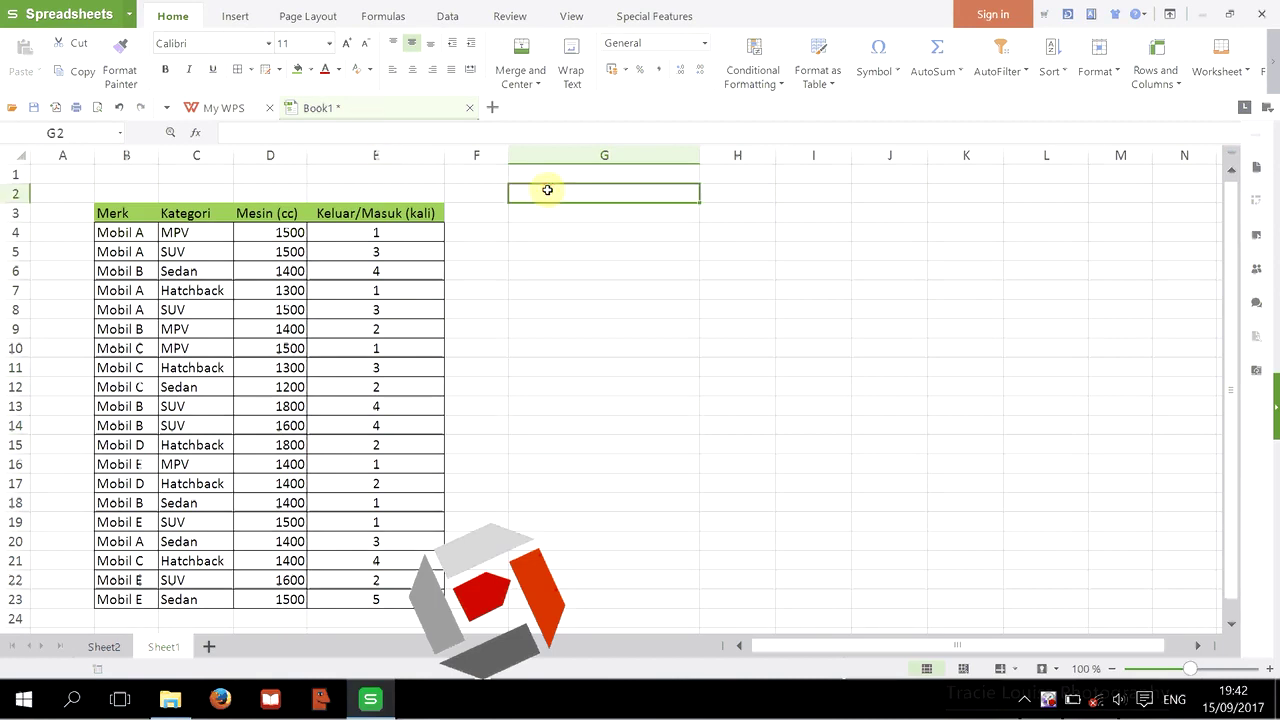
text(Ber)
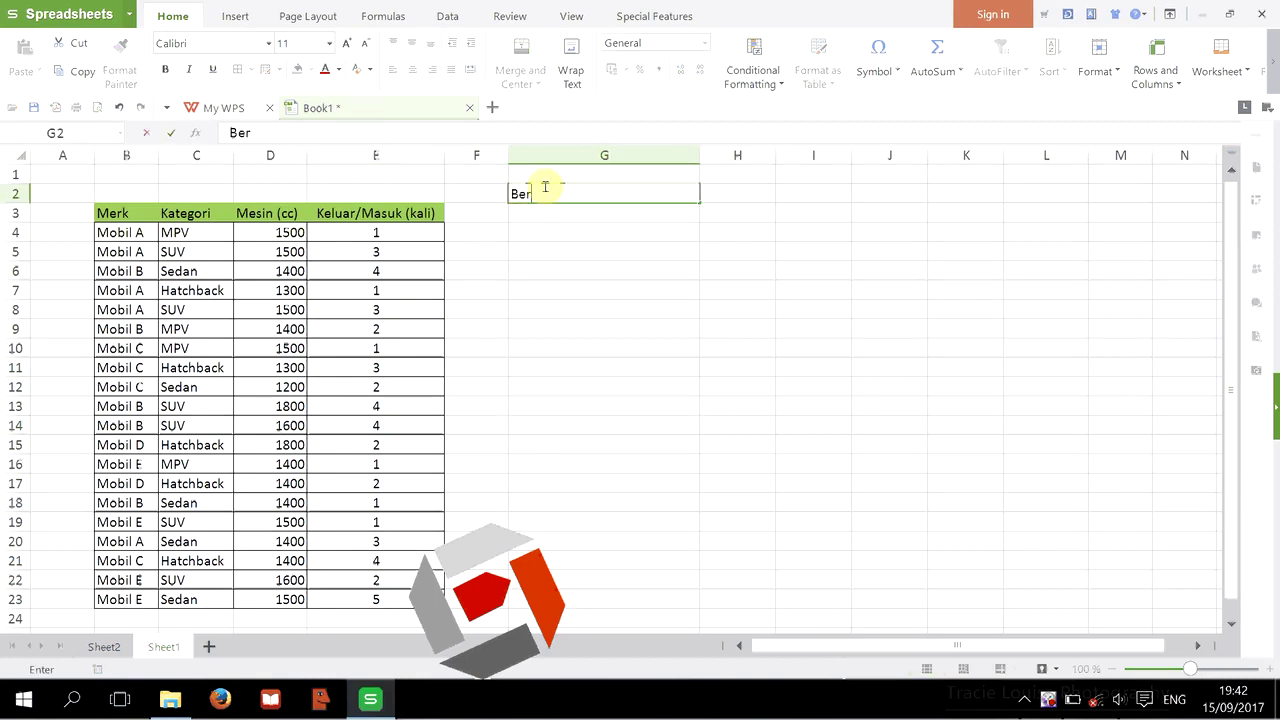
text(ikut cara )
text(m)
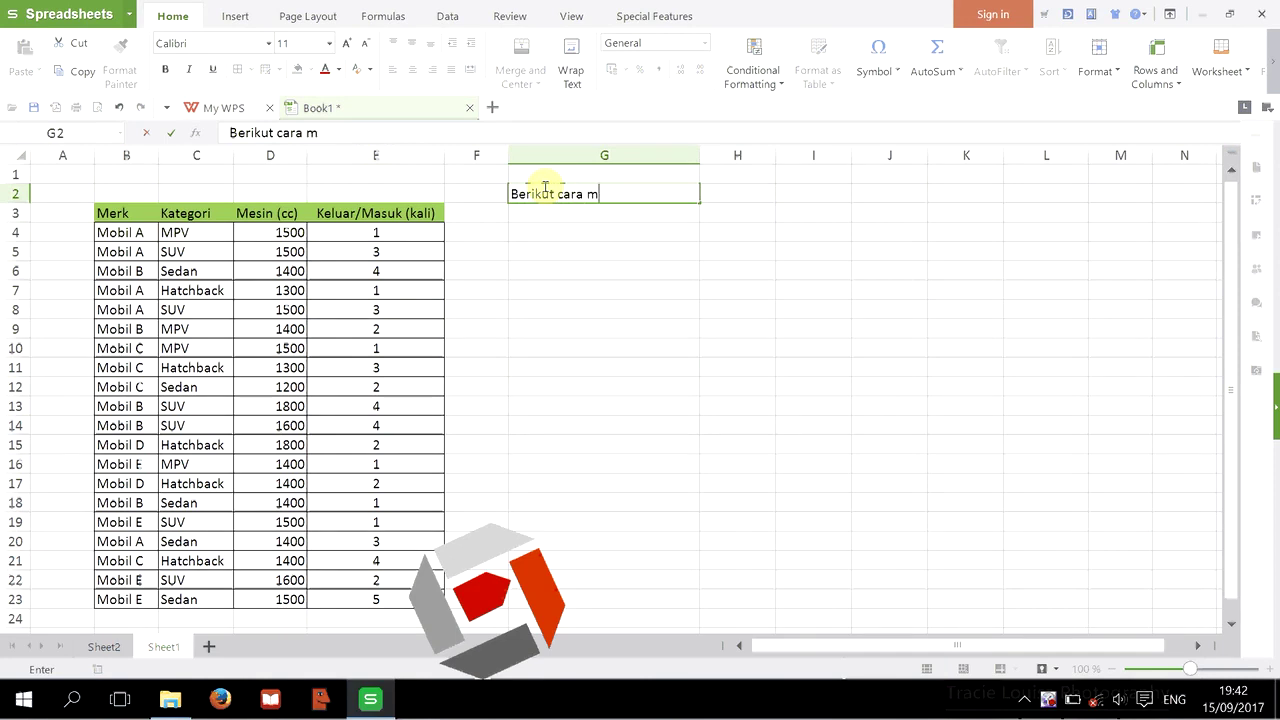
text(engopera)
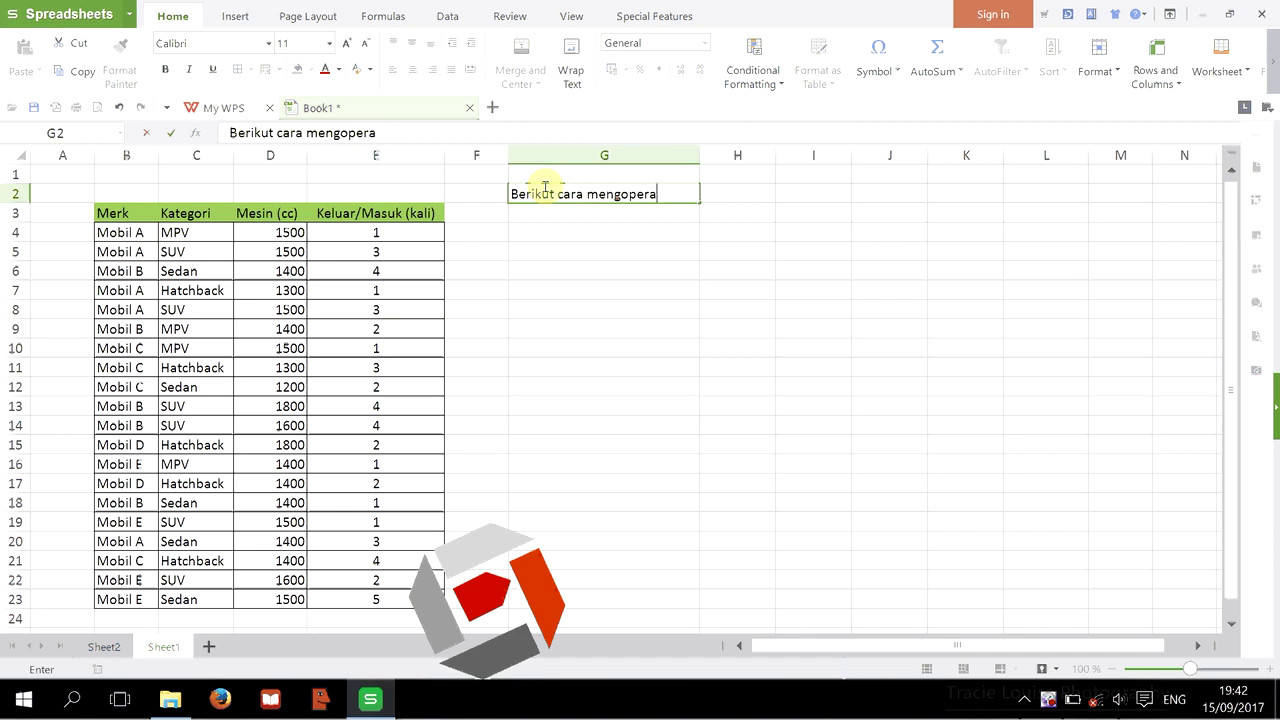
text(sikan piv)
text(ot di )
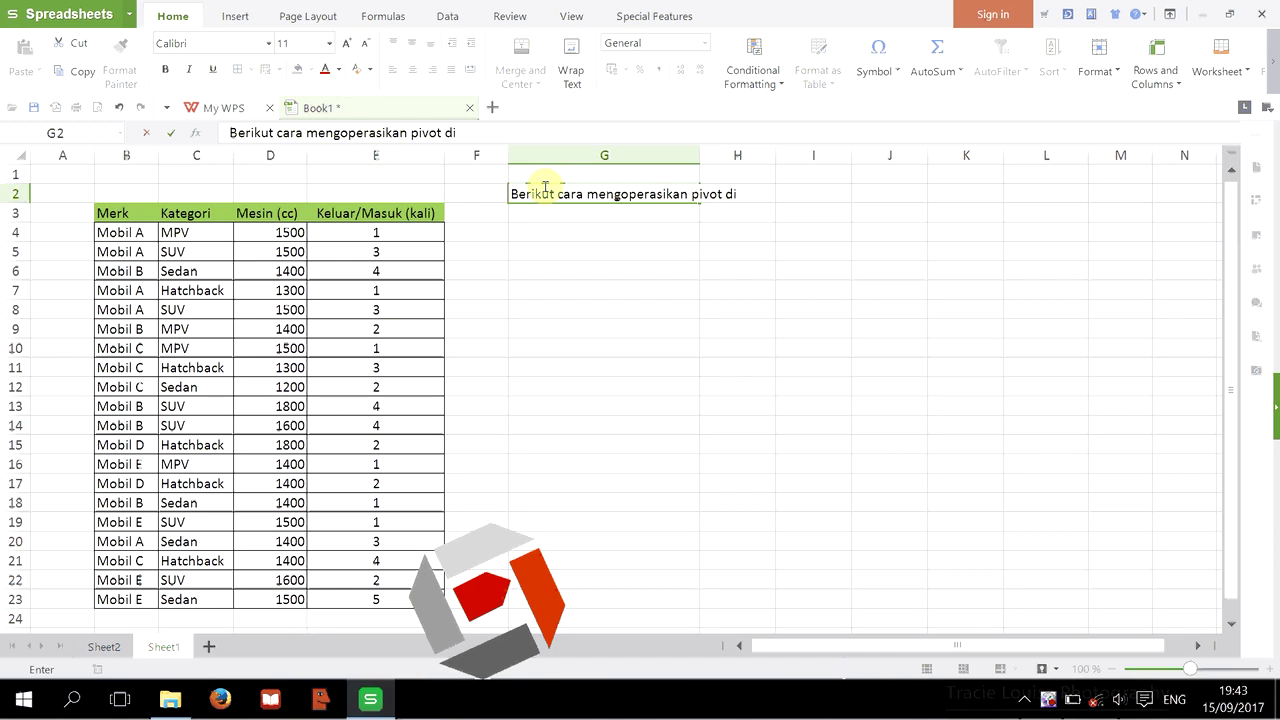
text(WPS desk)
text(top)
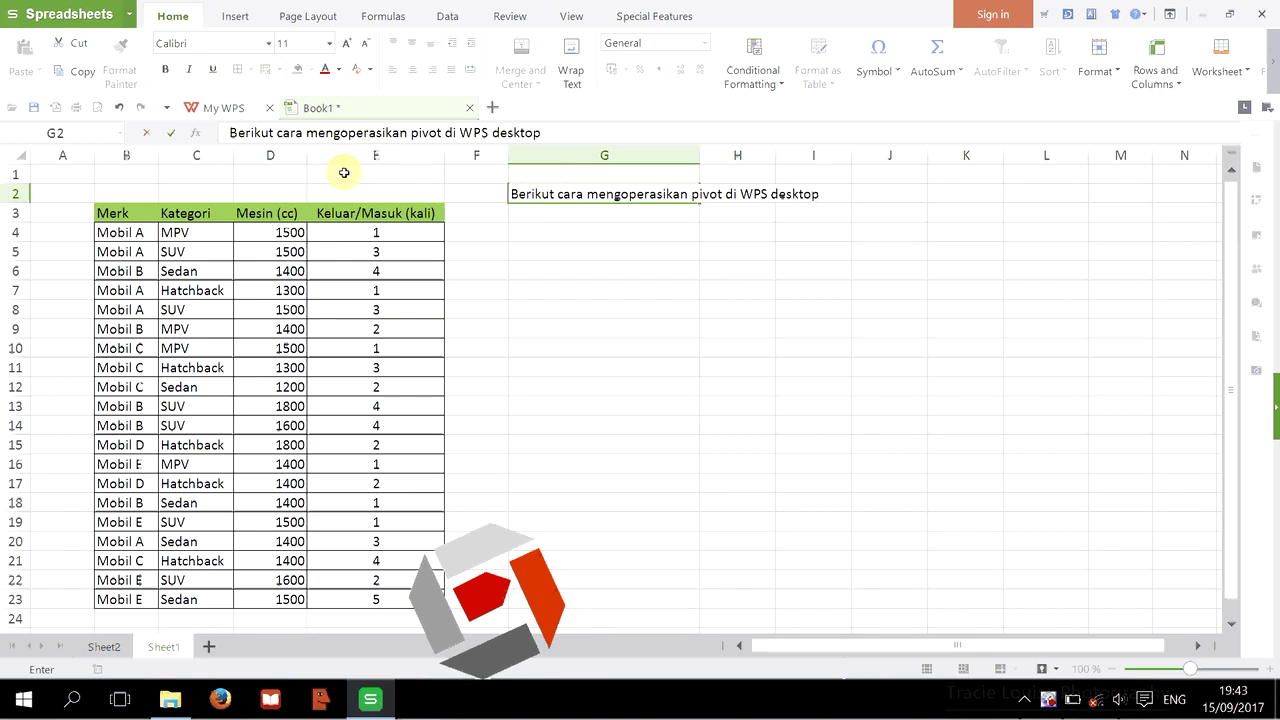
Enter 'di bawah ini daya yang akan kita coba buat pivot, berikut caranya' in cell B2
click(552, 289)
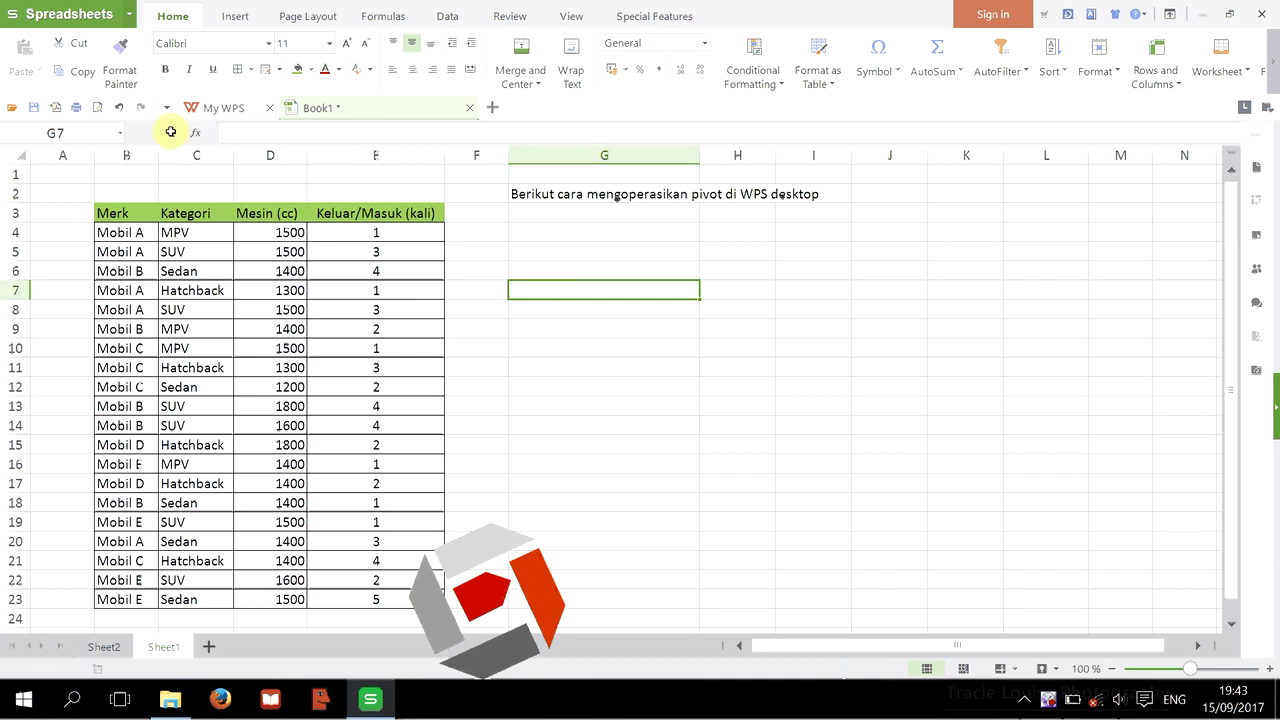
click(118, 192)
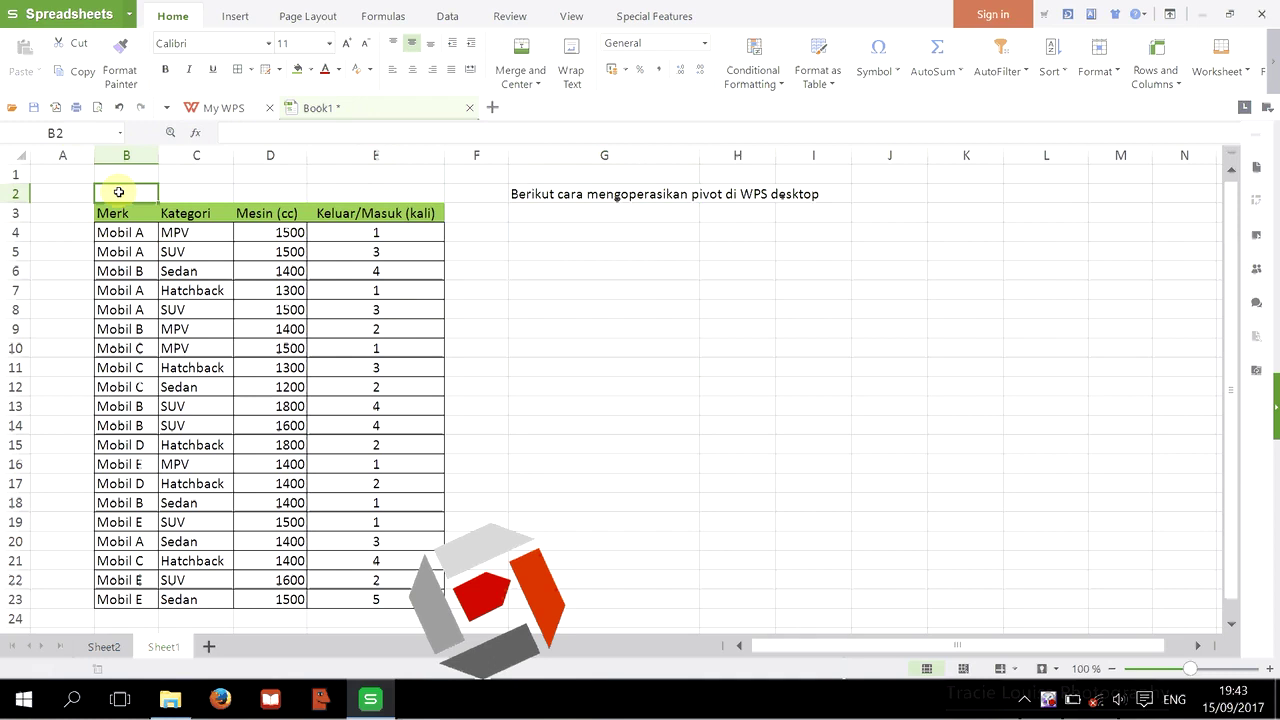
text(dia)
key(BackSpace)
key(BackSpace)
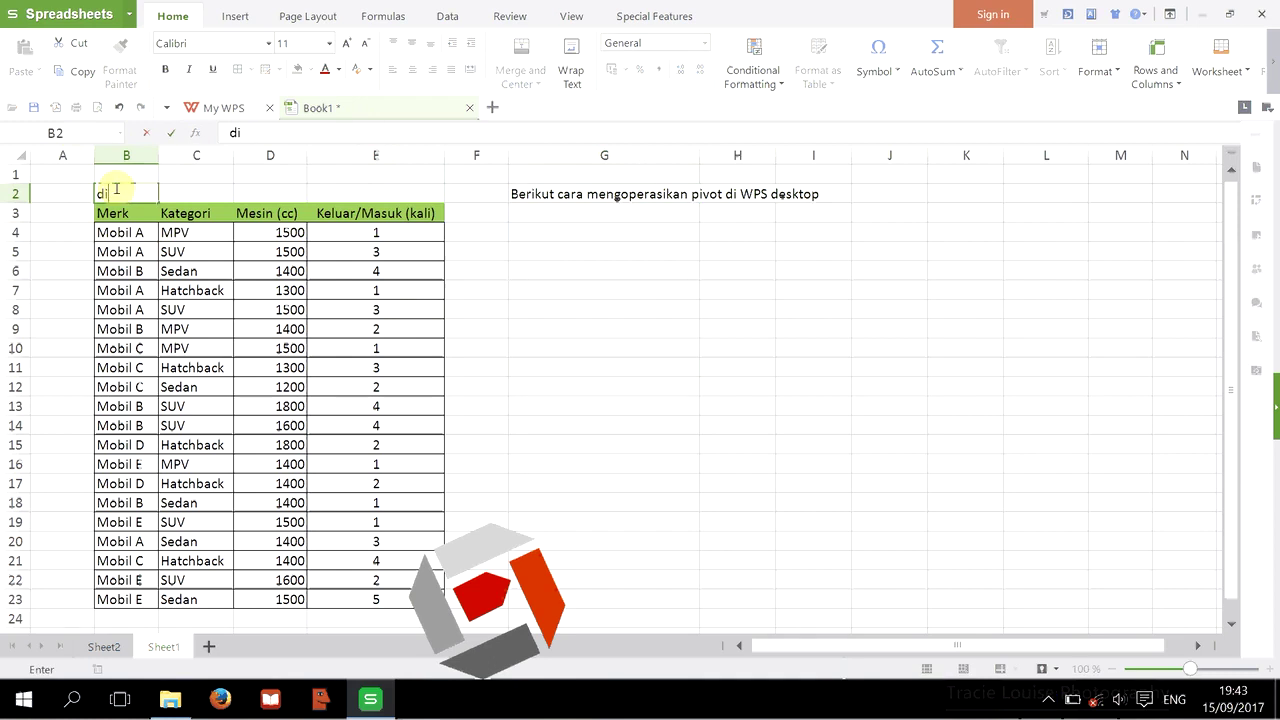
text(bawah i)
text(ni d)
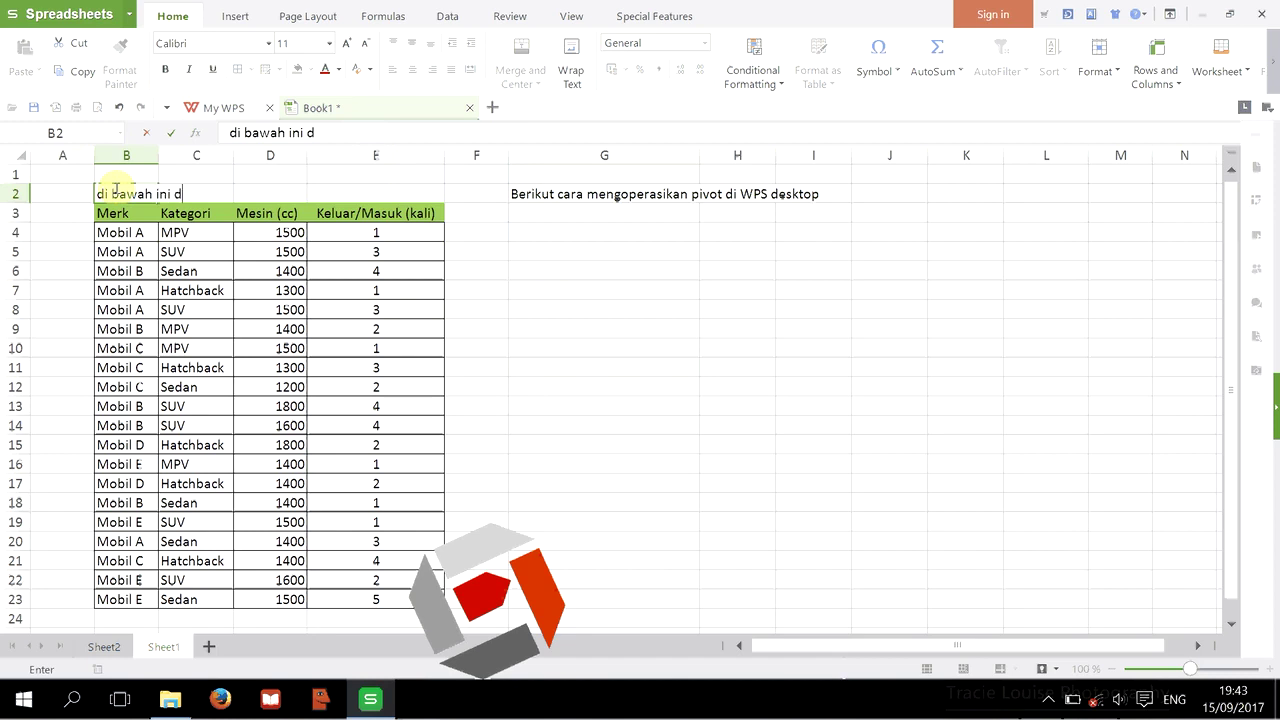
text(aya yang ak)
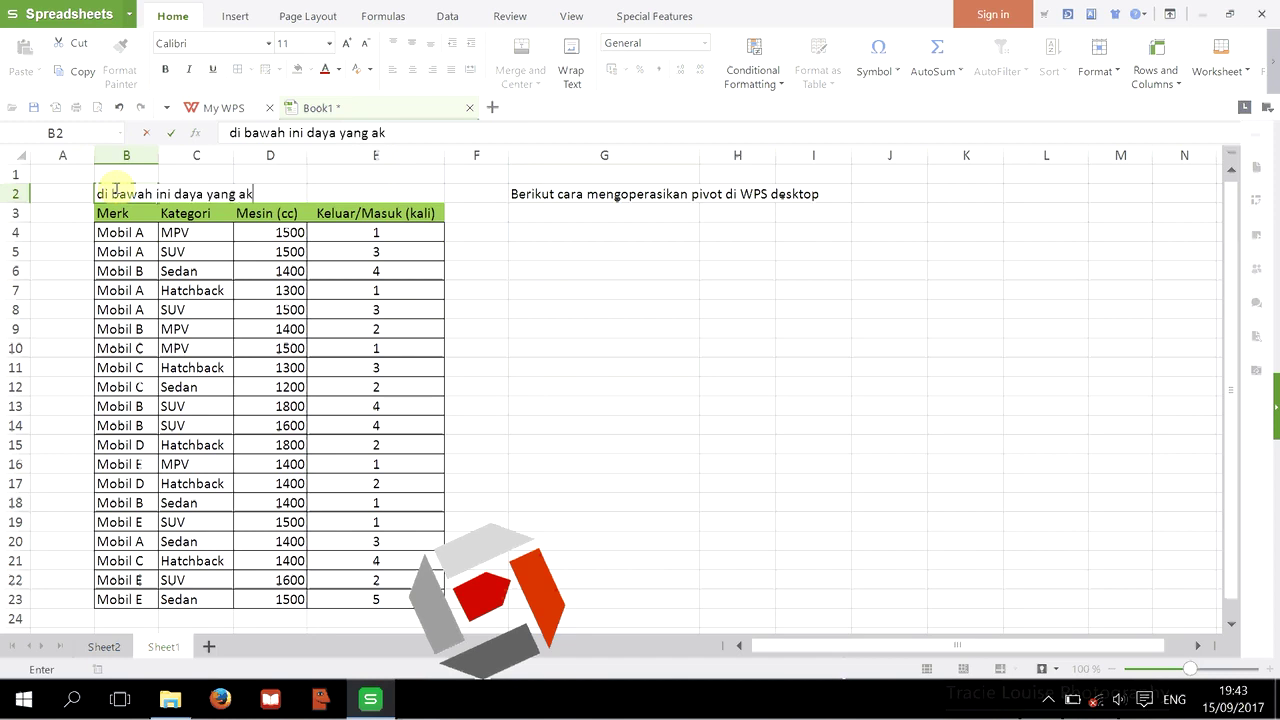
text(an kita co)
text(ba buat )
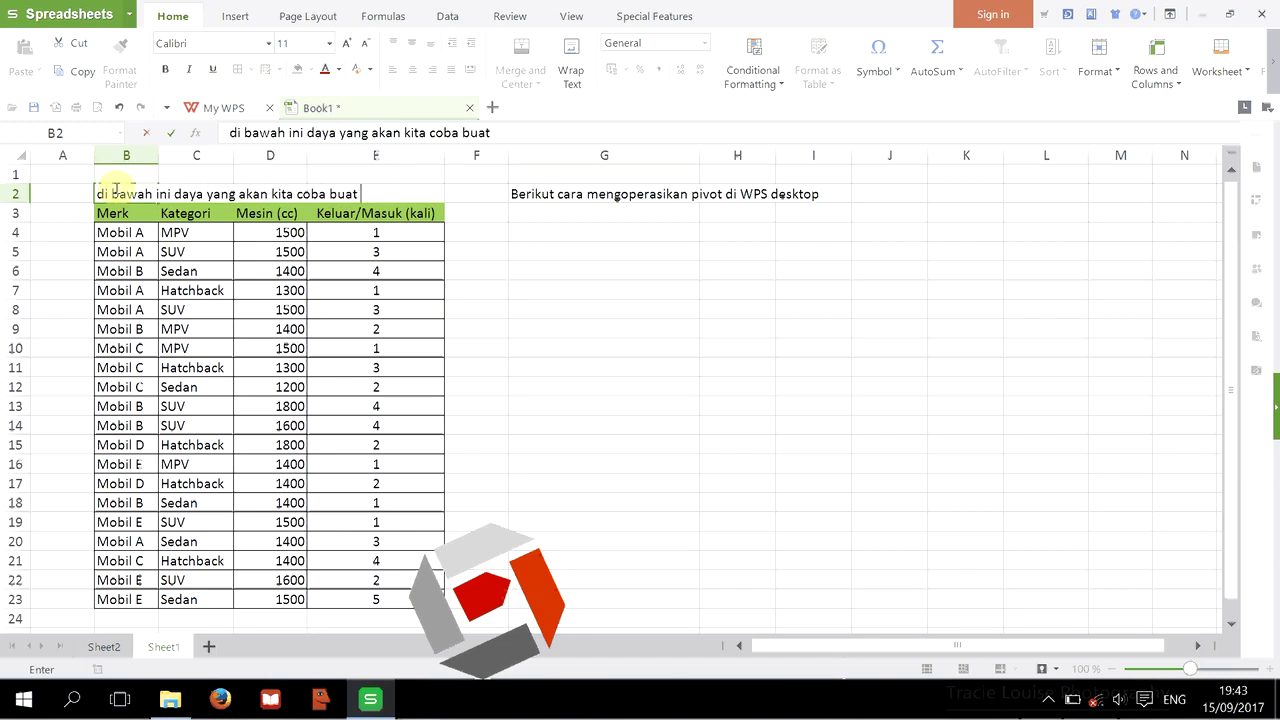
text(pivot)
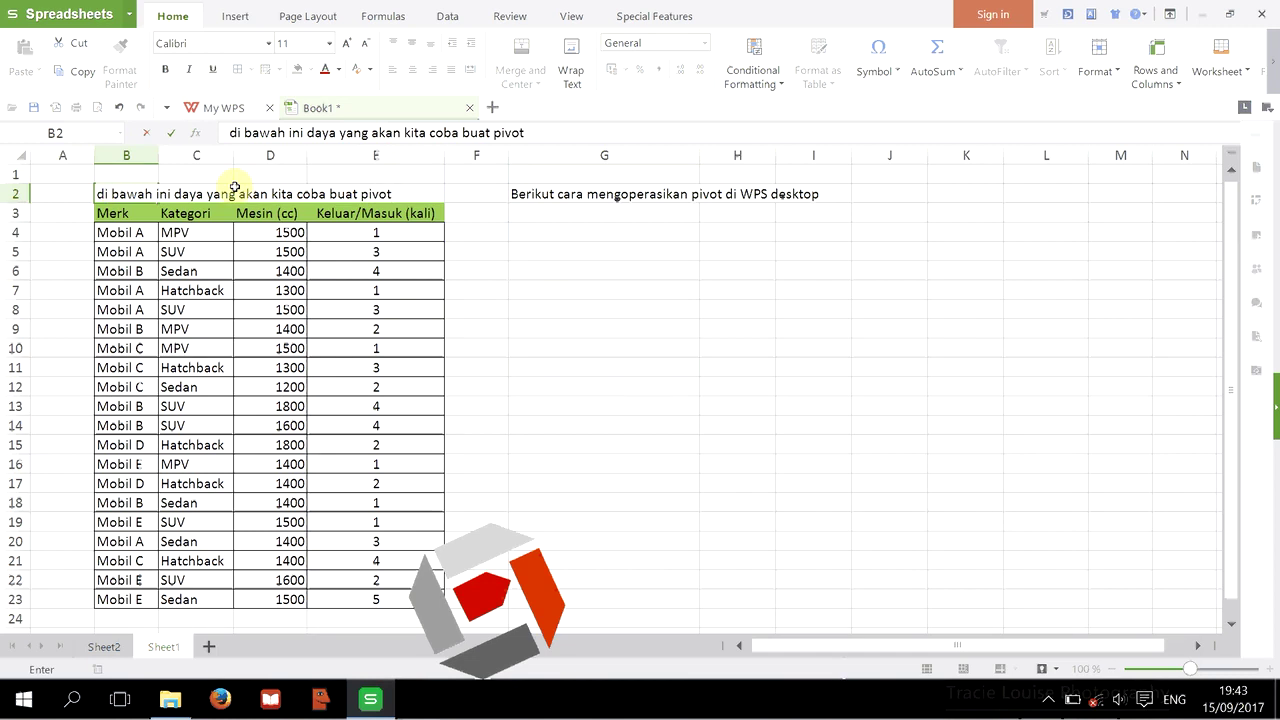
text(, berikut c)
text(aranya)
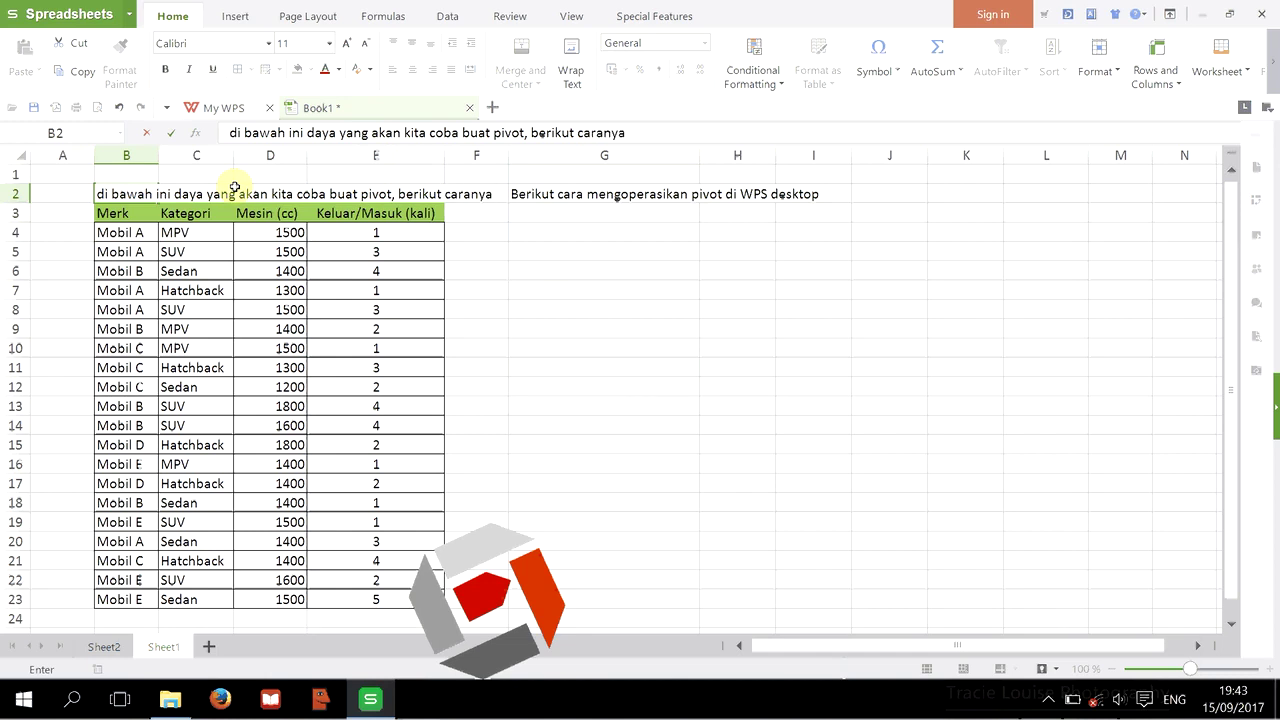
Select B2:G2 and delete both notes from row 2
click(572, 285)
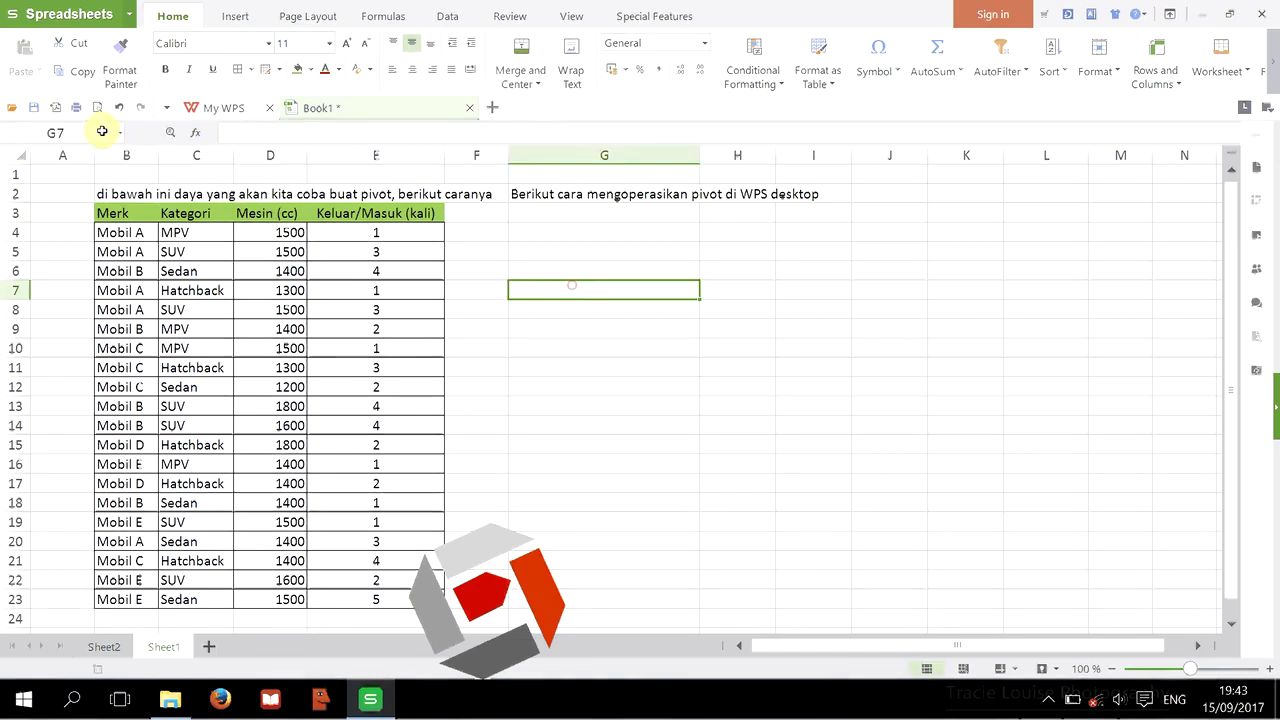
click(131, 190)
drag(131, 192, 673, 197)
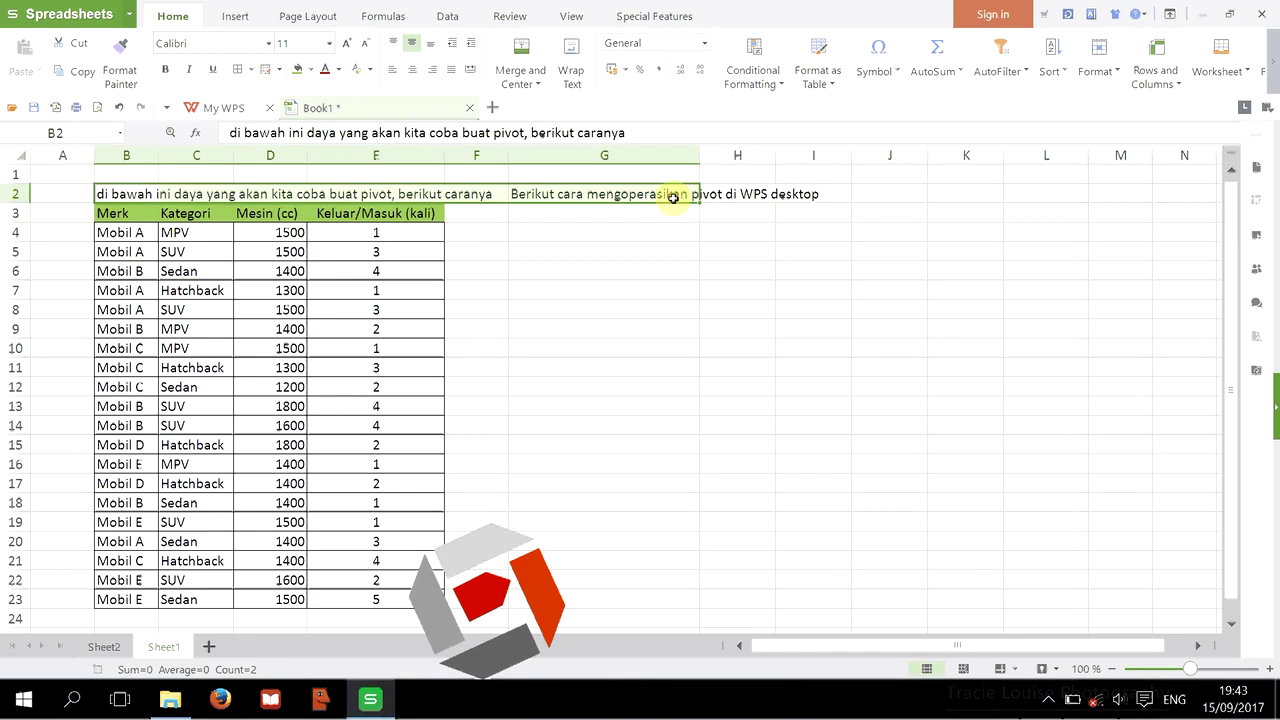
key(Delete)
Select the whole car data table starting from the Merk header in B3
click(659, 356)
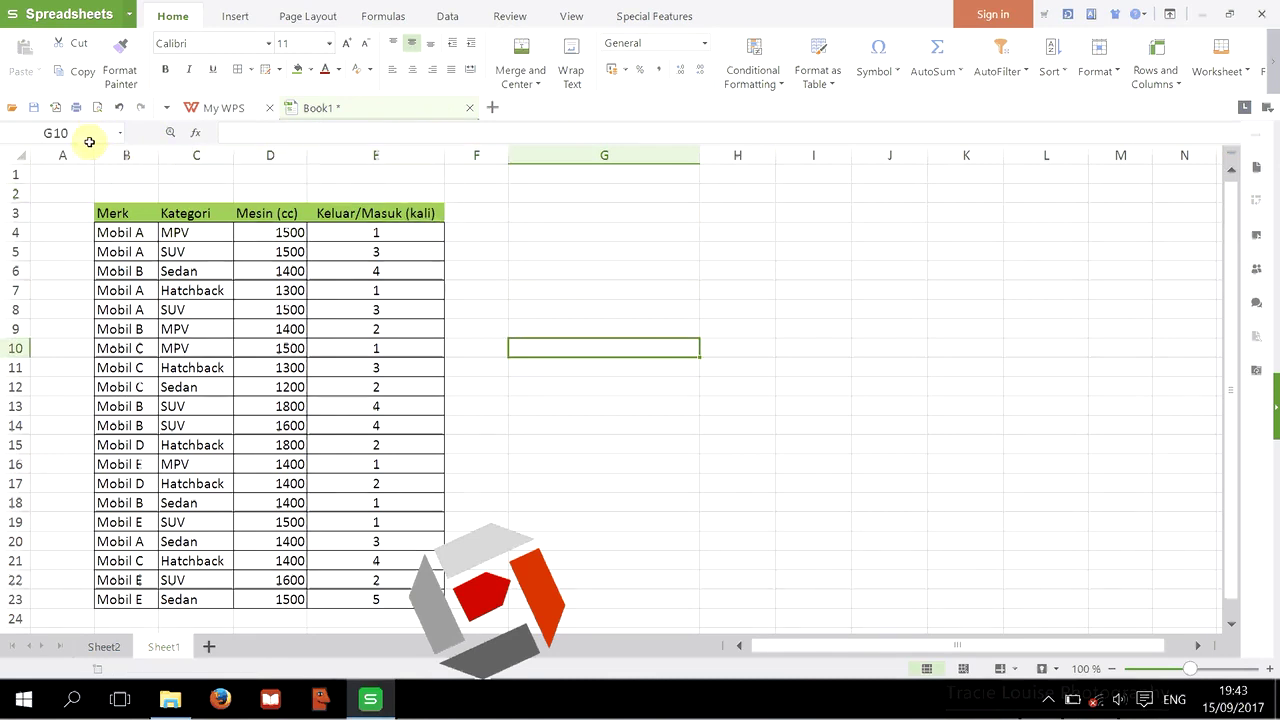
click(133, 213)
key(ctrl+a)
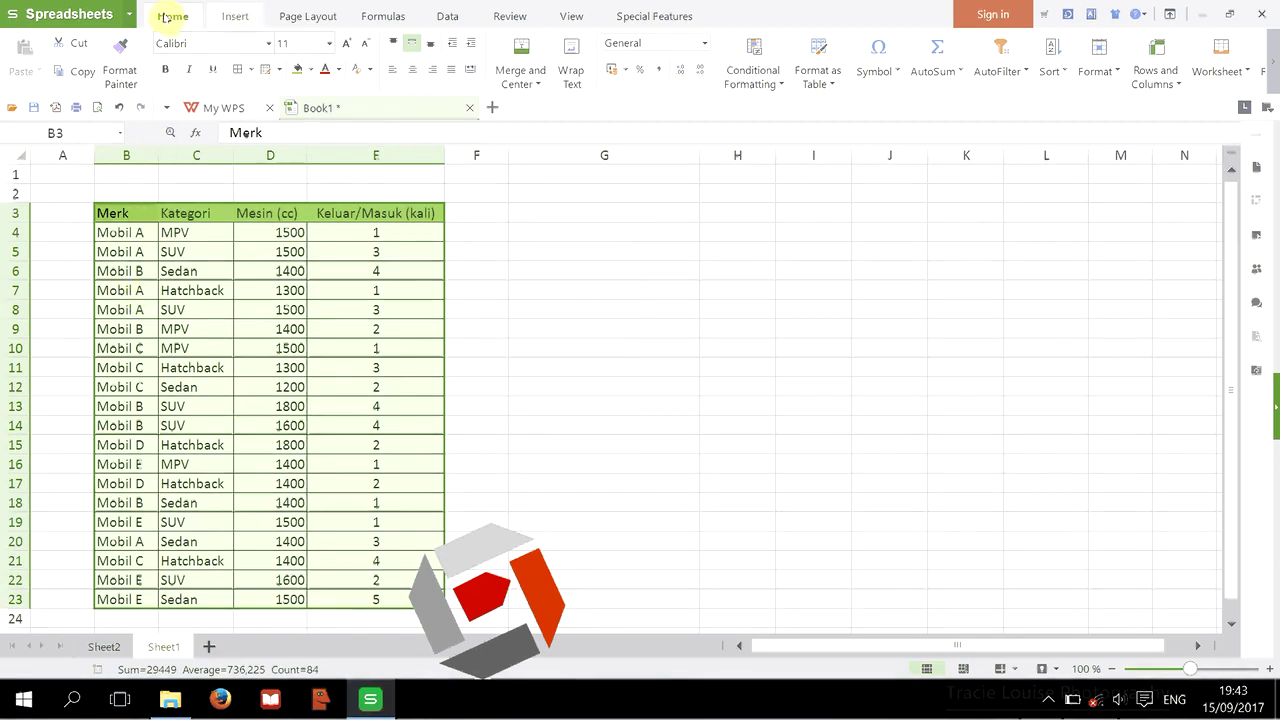
Insert a pivot table from Sheet1!$B$3:$E$23 into the existing worksheet at G3
click(238, 17)
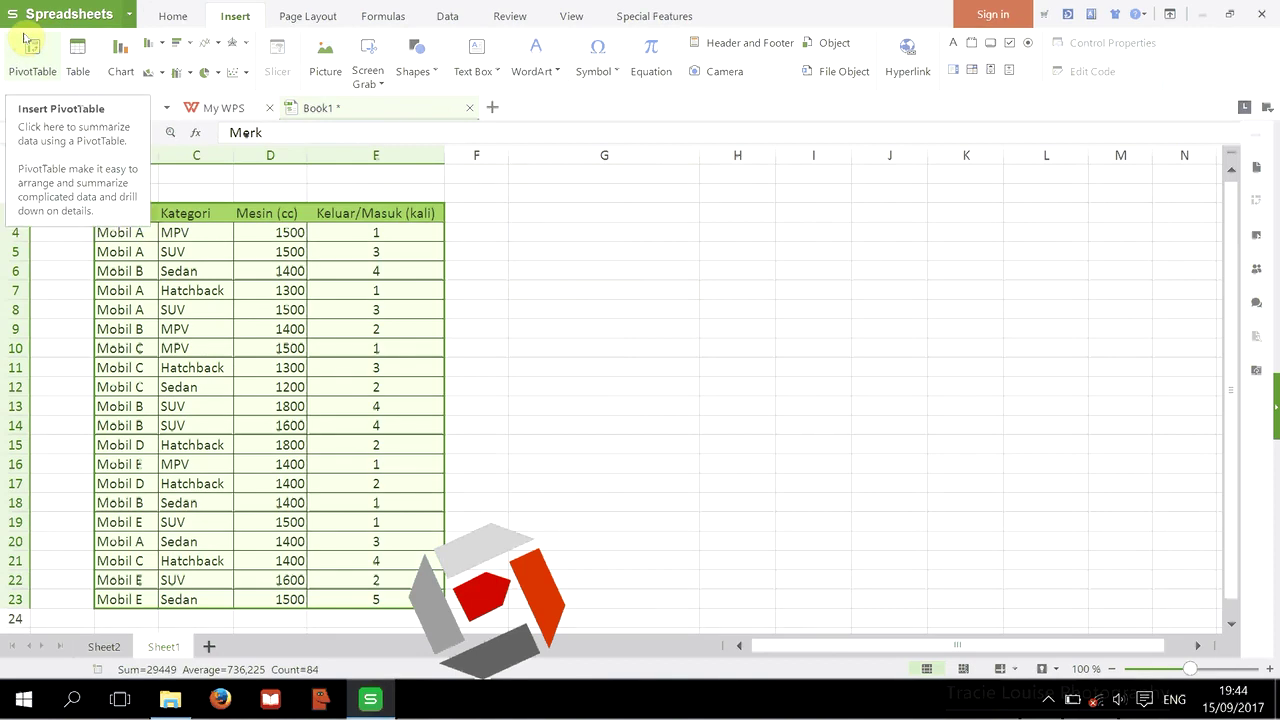
click(27, 40)
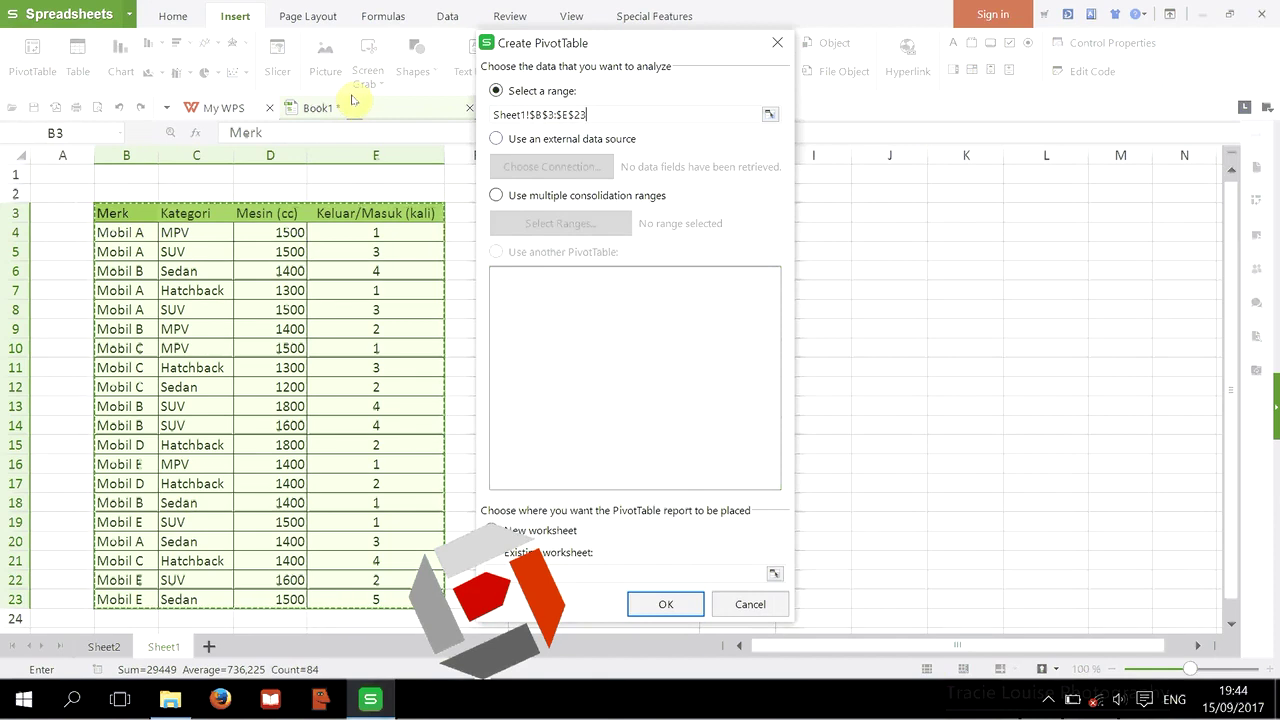
click(525, 141)
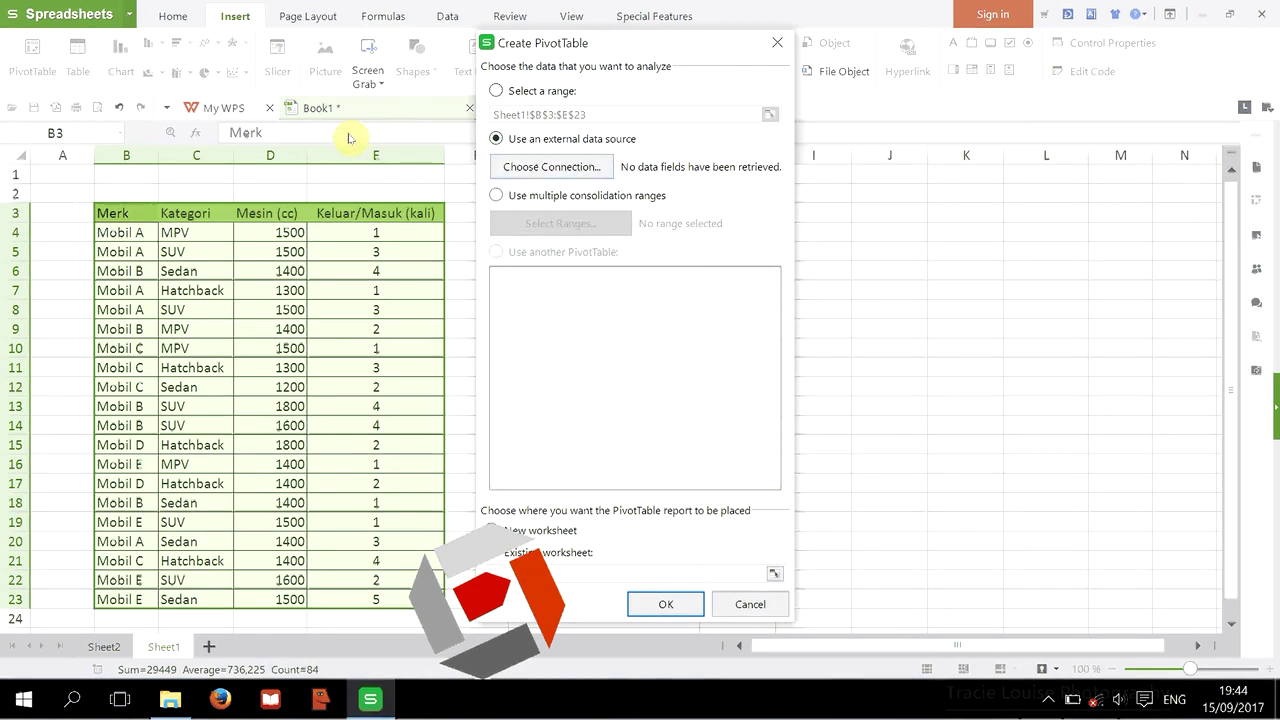
click(525, 195)
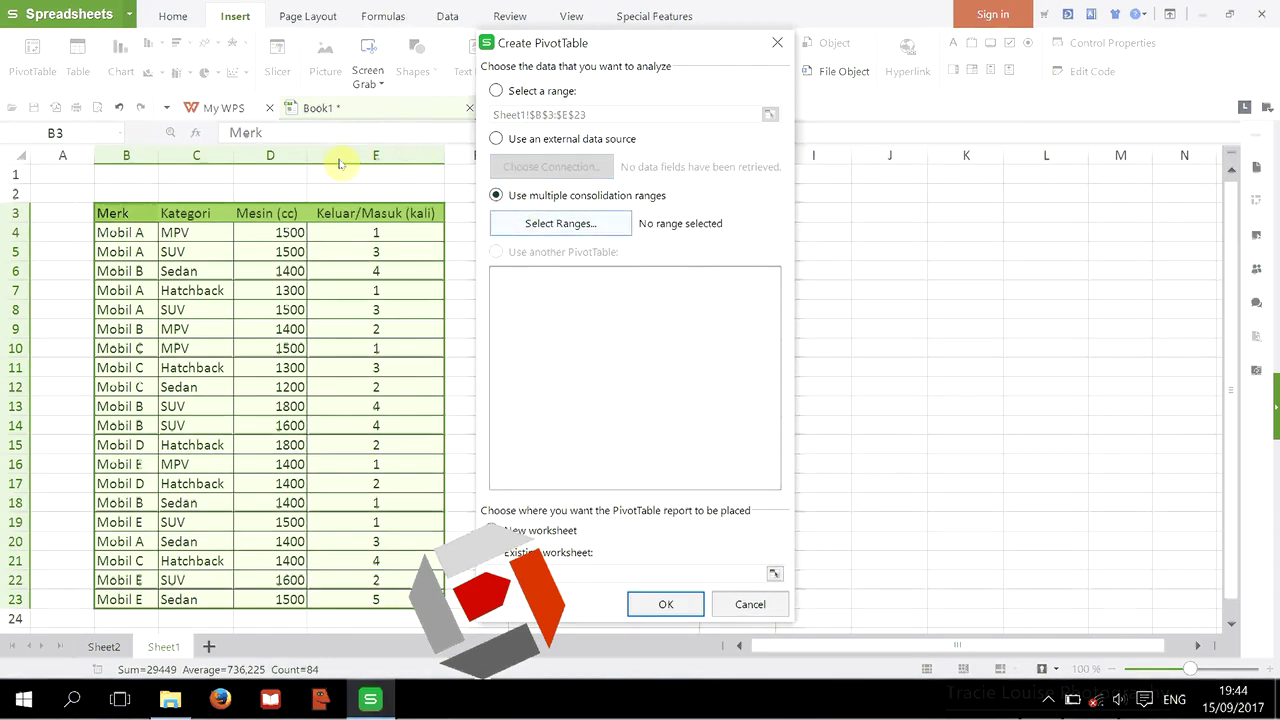
click(496, 91)
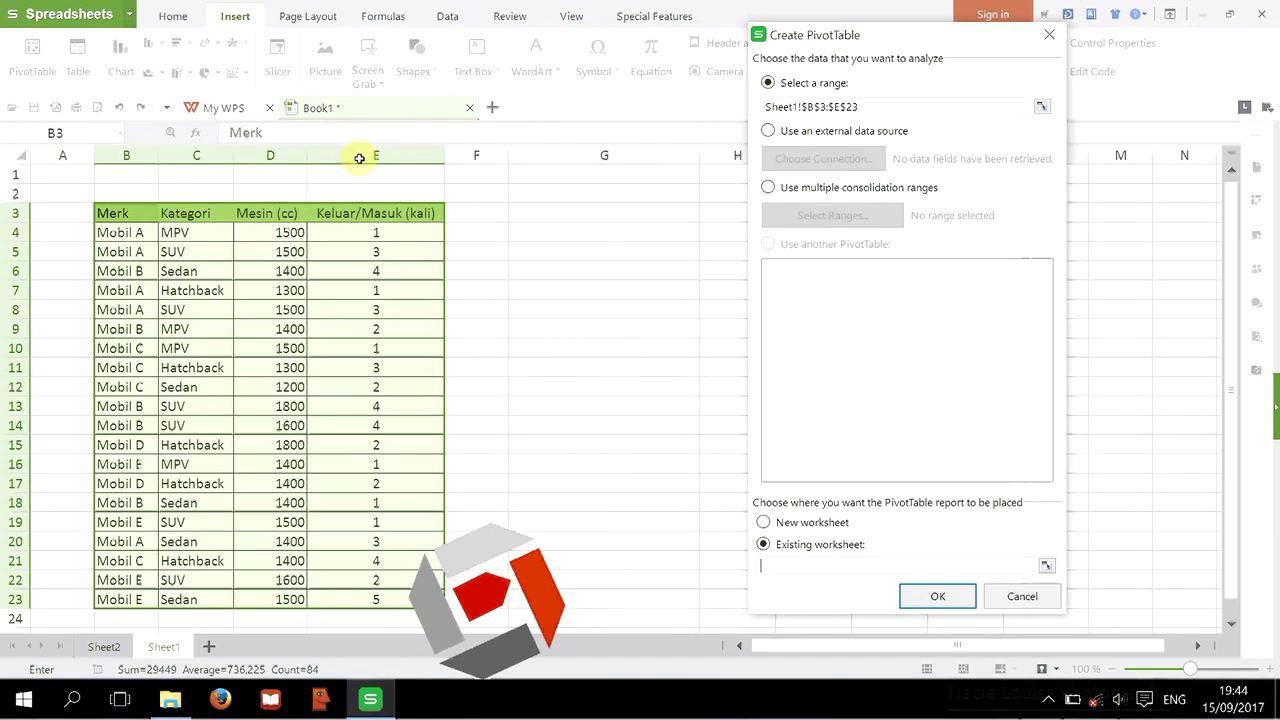
click(544, 212)
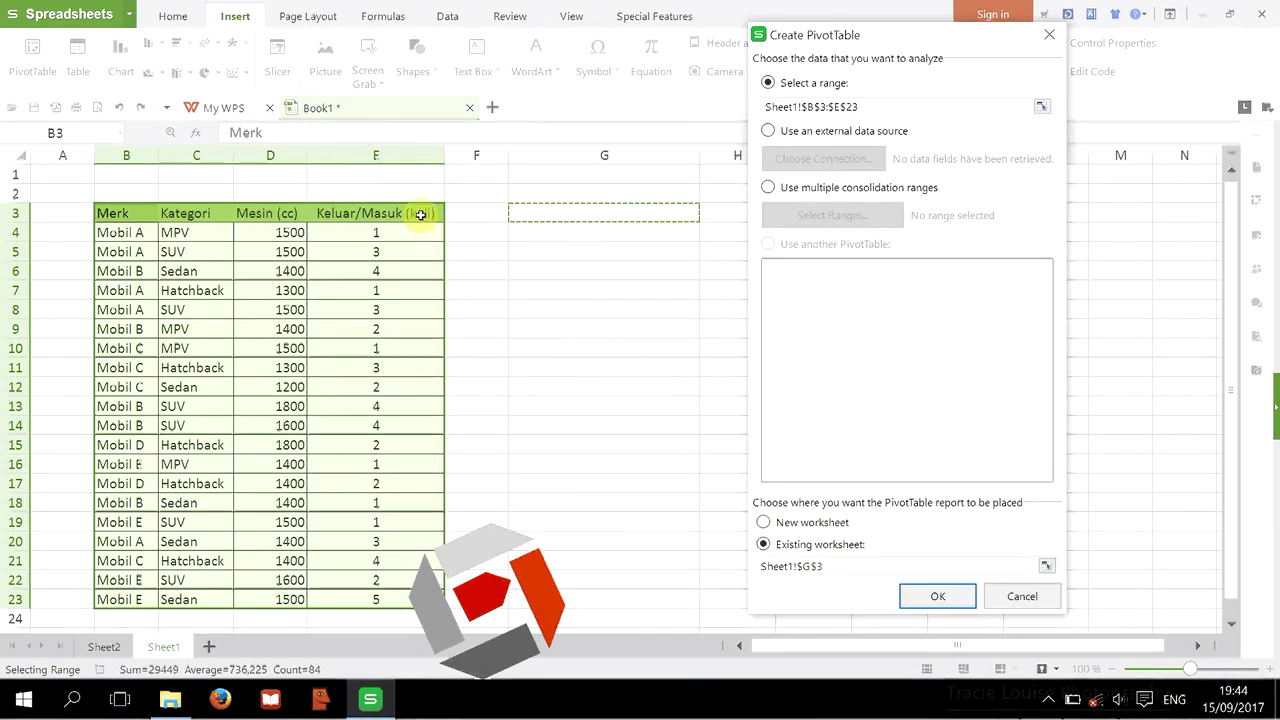
click(940, 597)
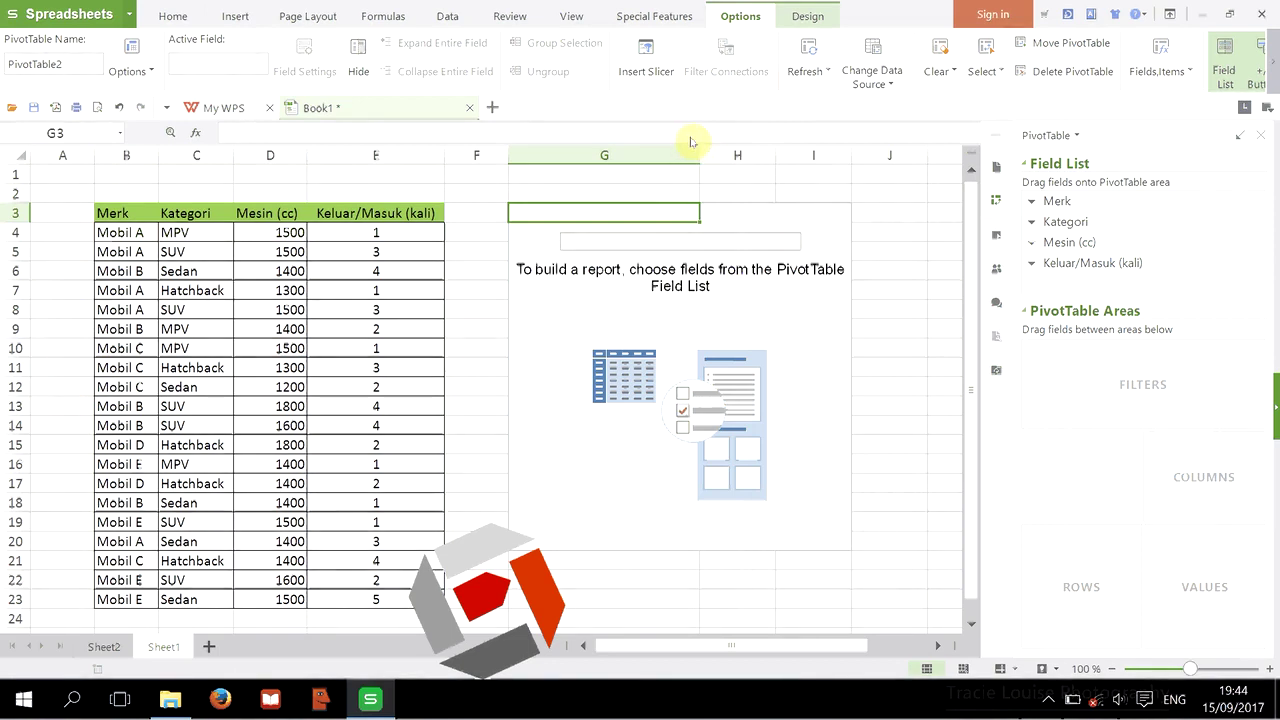
Open the add menu for the Merk field in the PivotTable Field List
click(1032, 202)
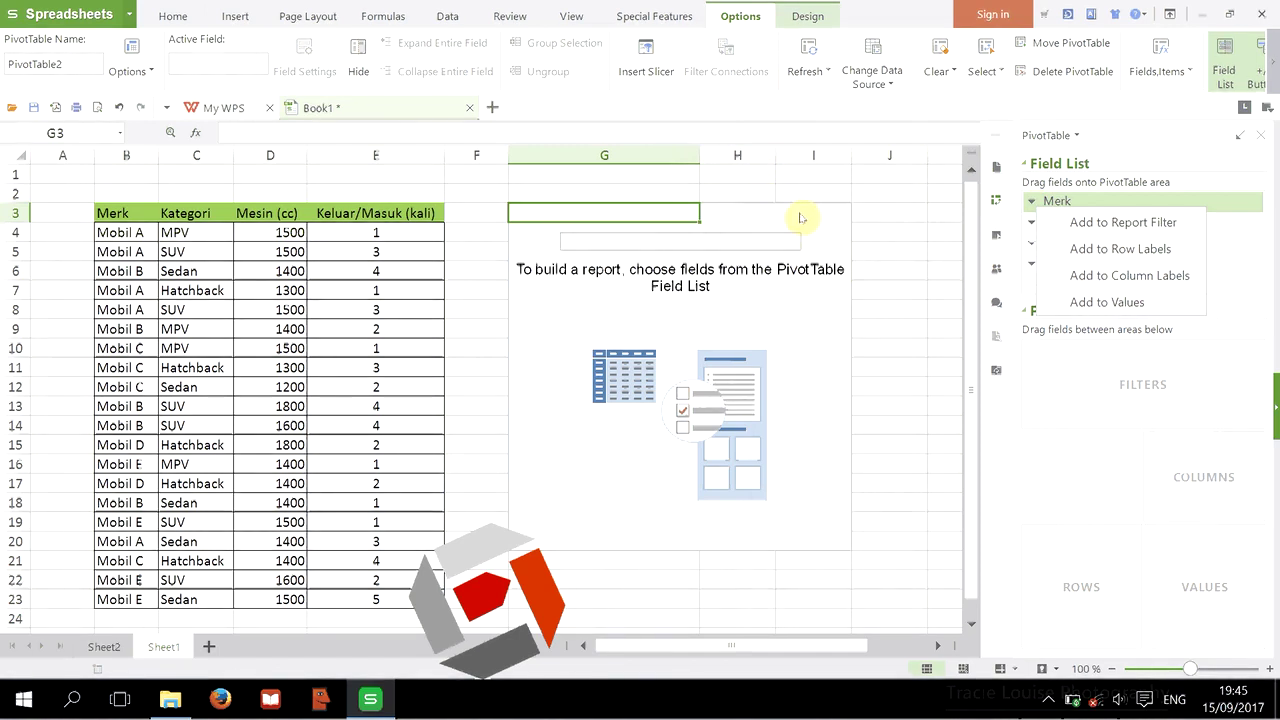
Add Kategori to the pivot's Row Labels
click(816, 172)
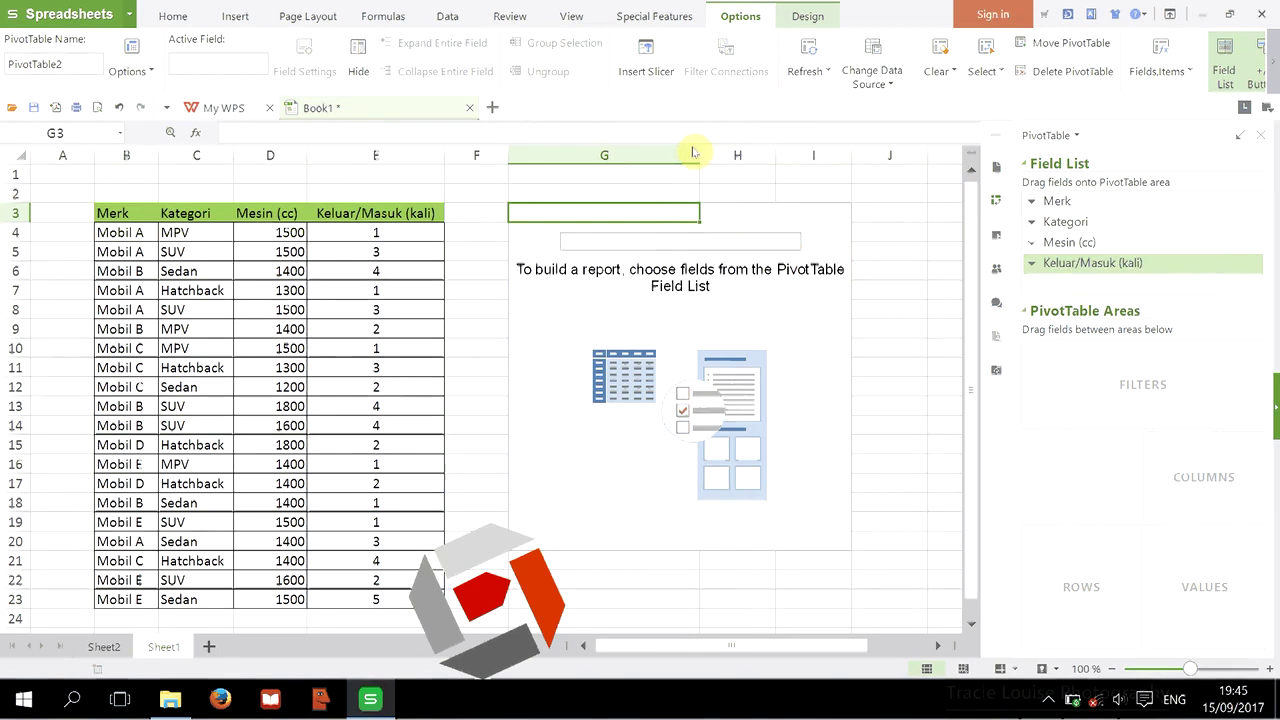
click(1030, 222)
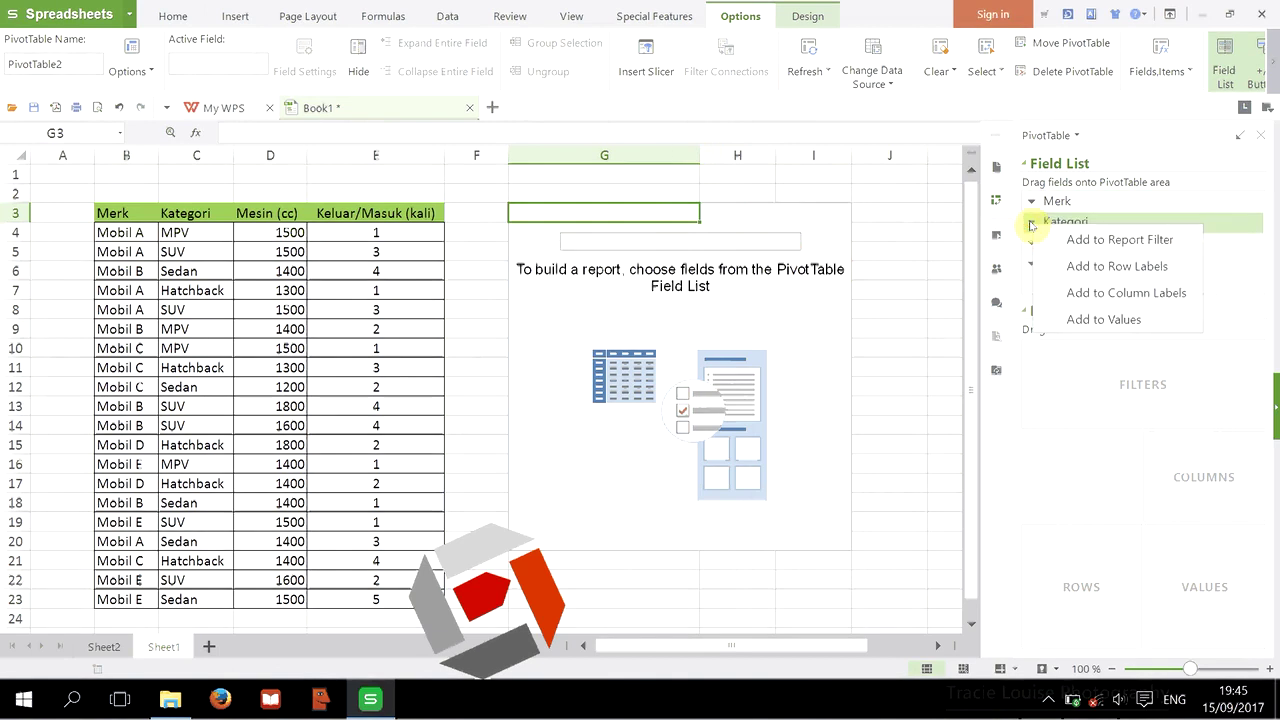
key(Down)
key(Down)
key(Down)
key(Up)
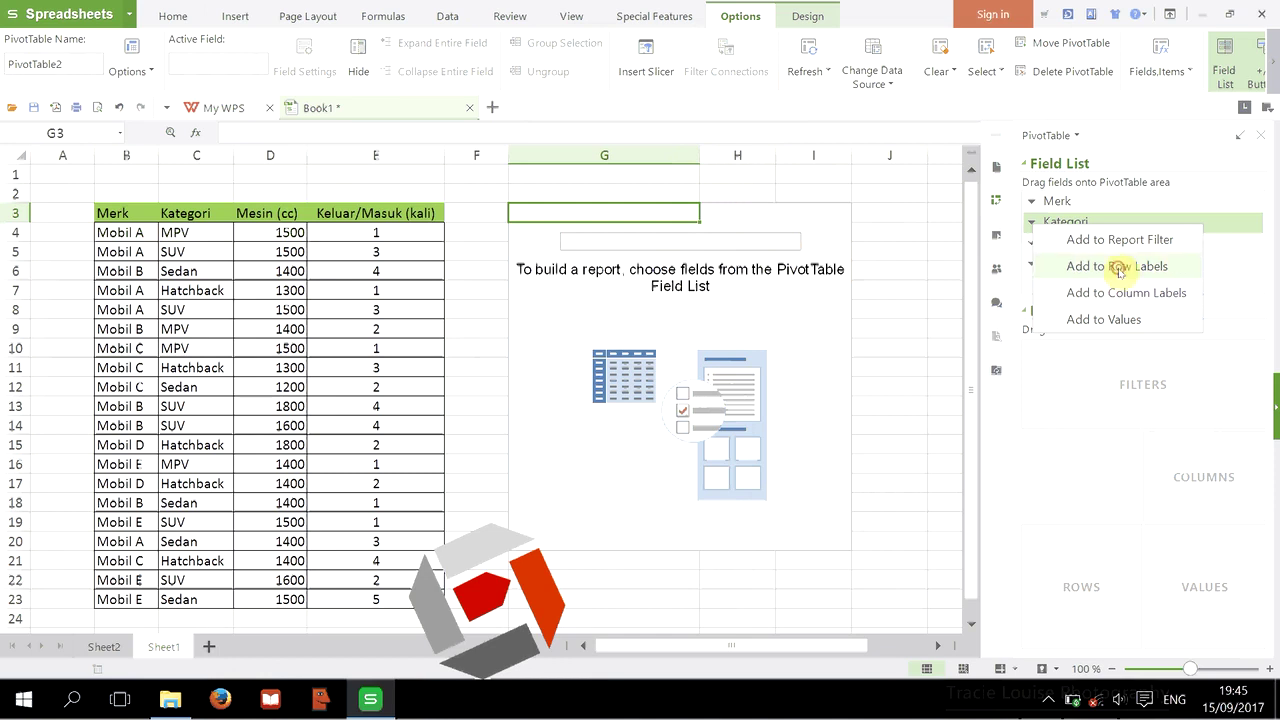
click(1121, 266)
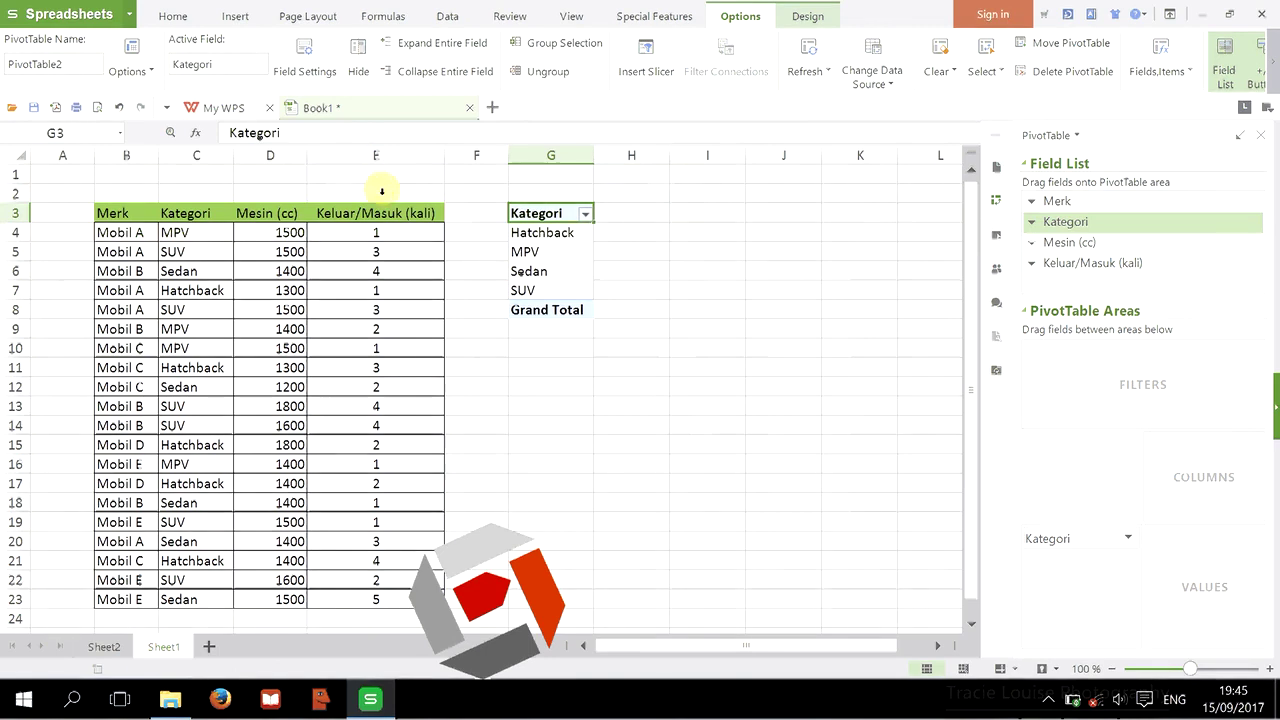
Add Merk to the Column Labels so Mobil A–E run across the top
click(583, 271)
click(631, 330)
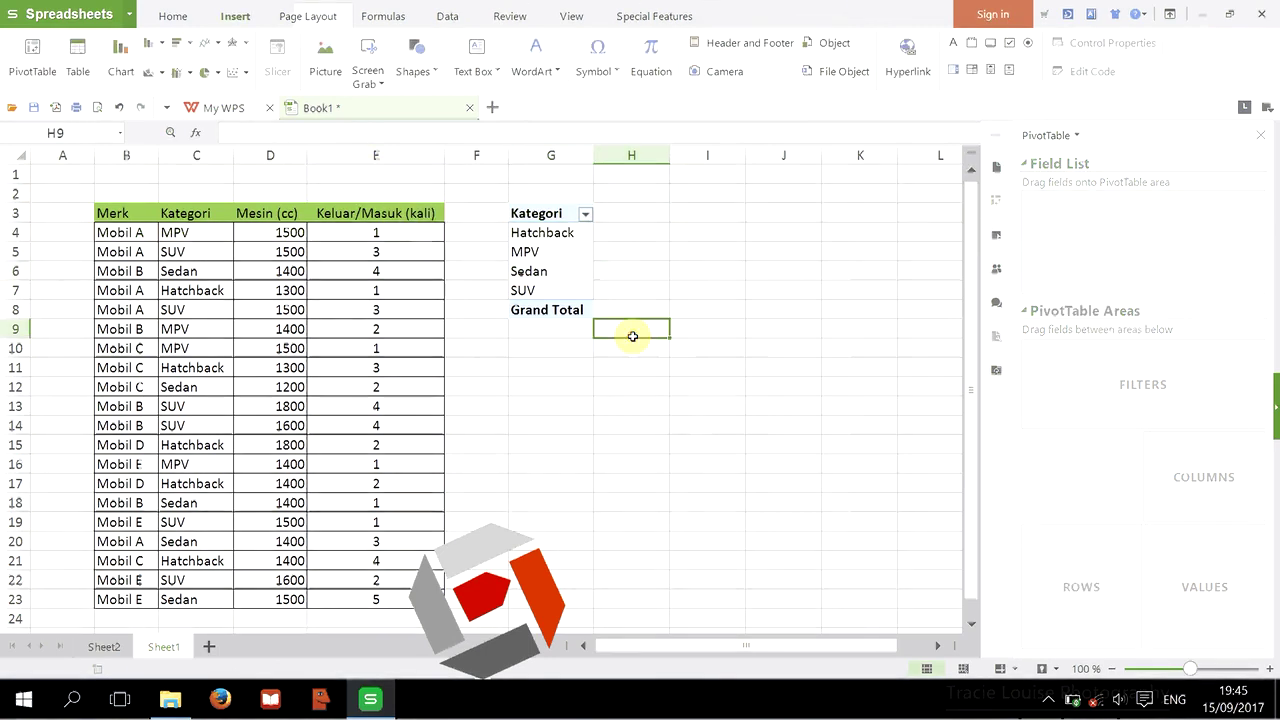
click(555, 271)
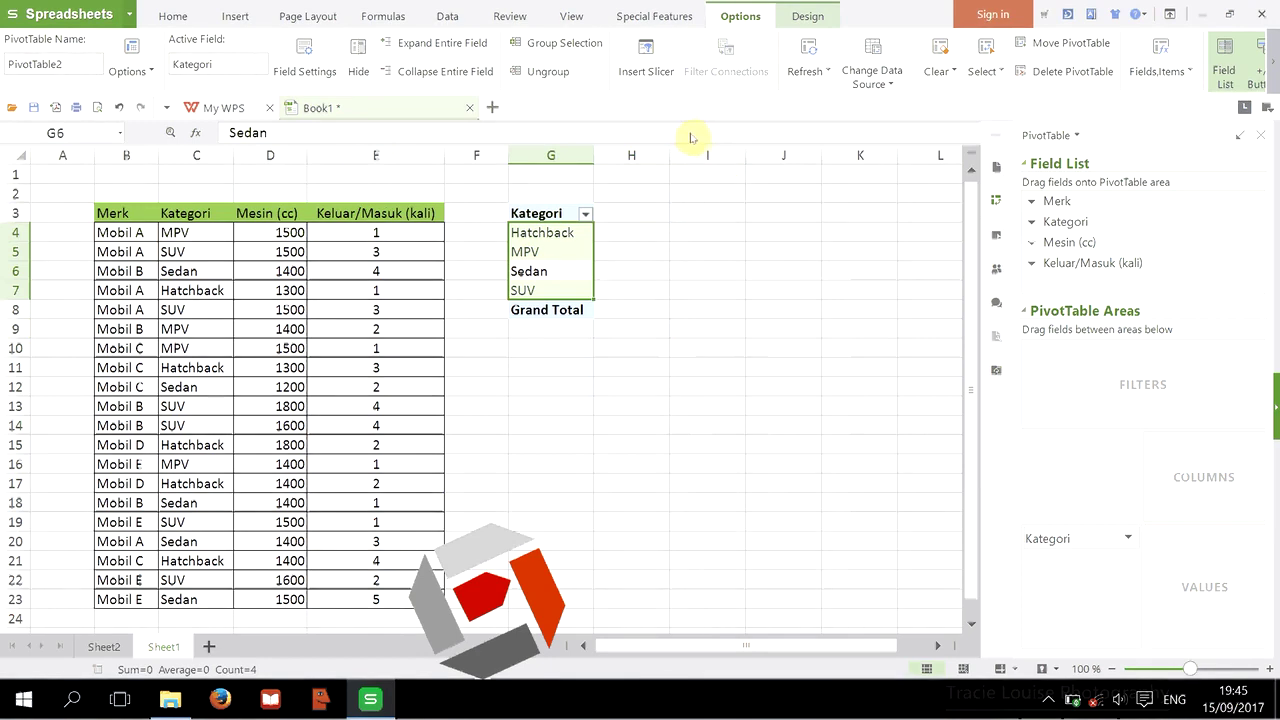
click(1031, 203)
key(Down)
key(Down)
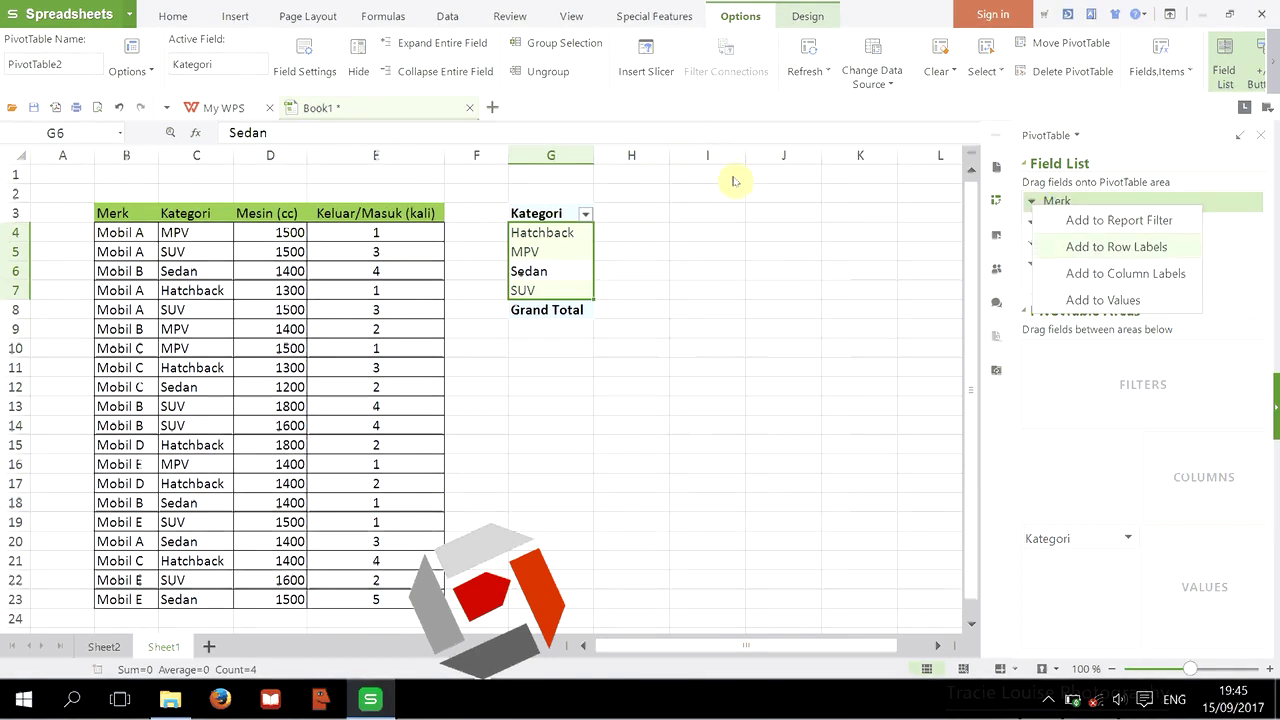
key(Down)
click(1103, 270)
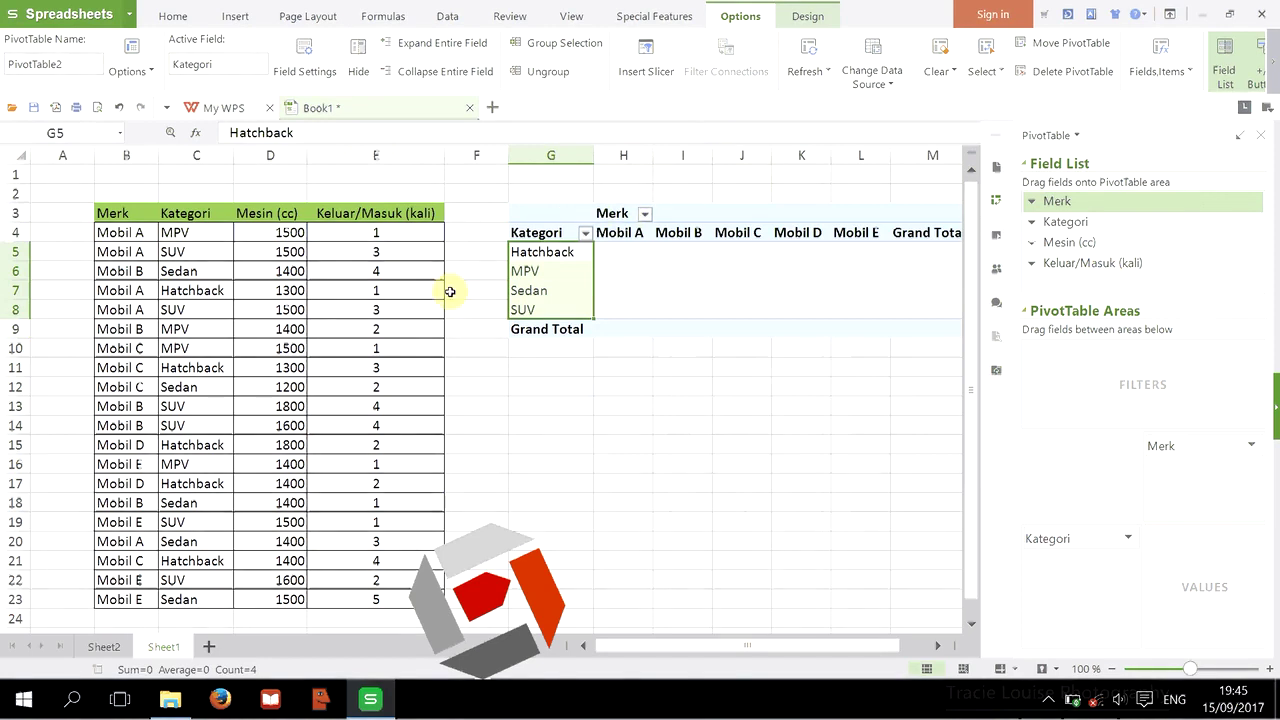
click(742, 463)
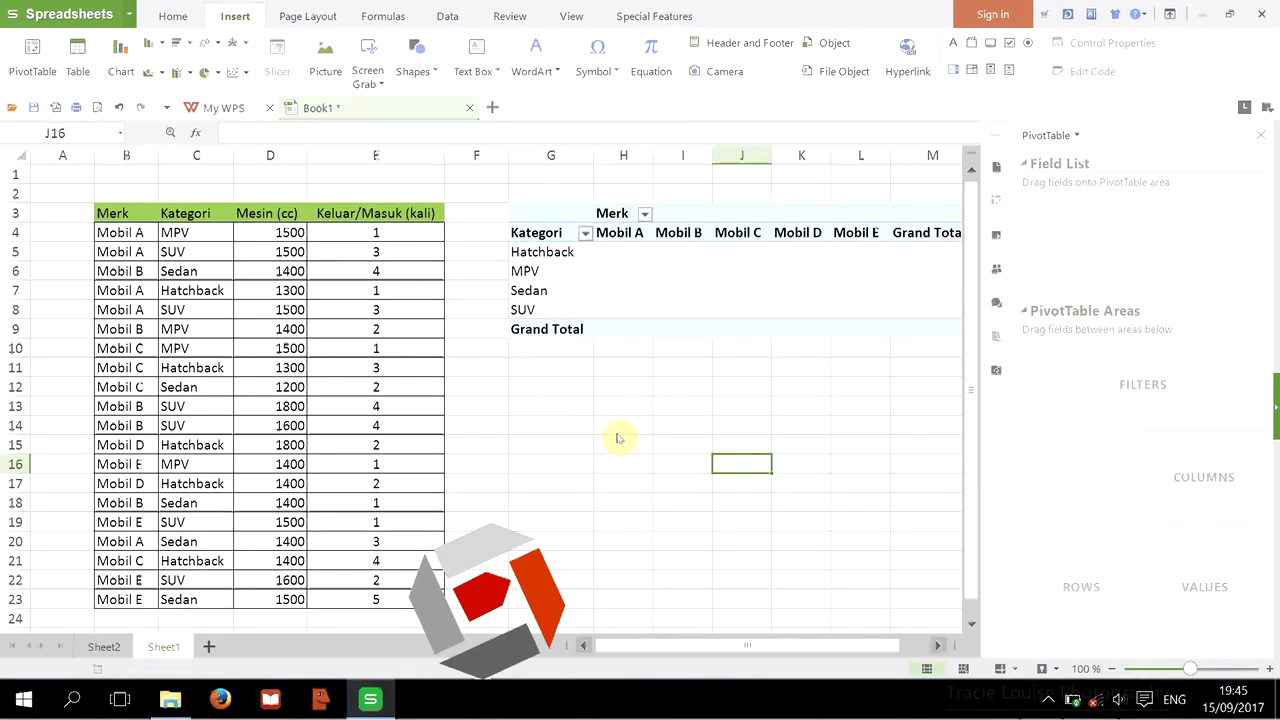
click(937, 645)
click(937, 645)
click(937, 645)
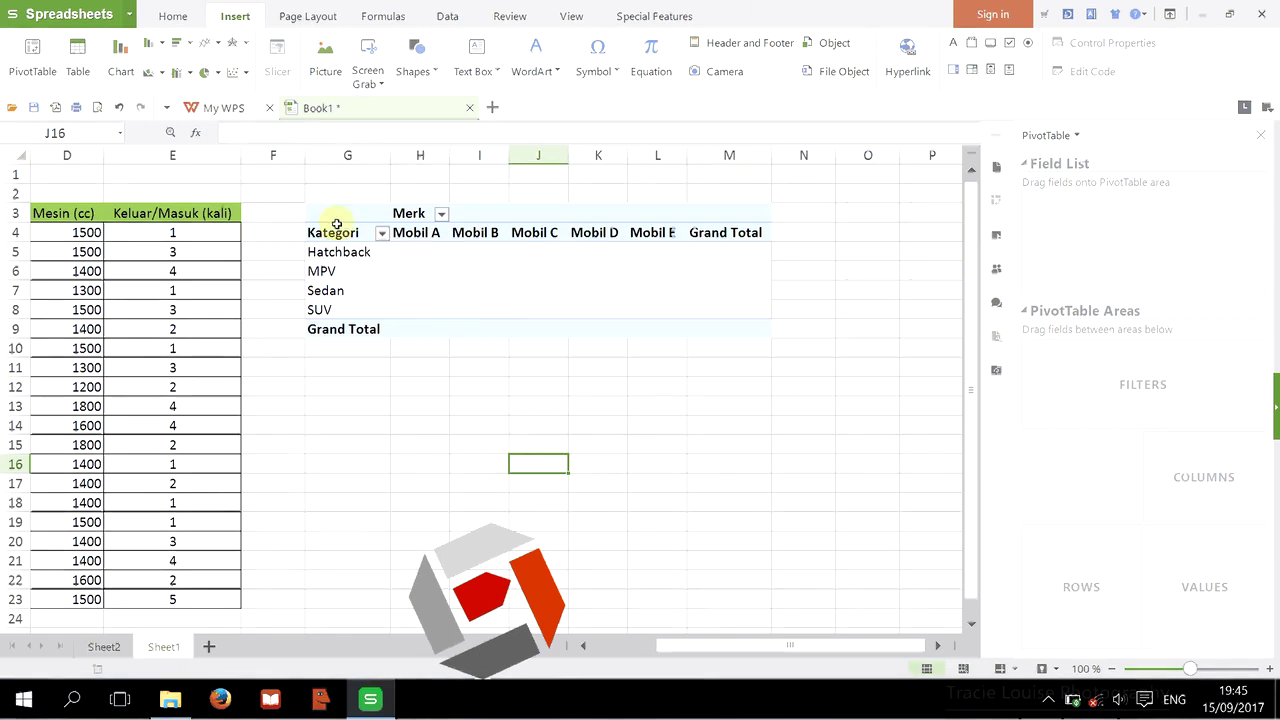
Add Kategori to Values, counting categories per brand with a Grand Total of 20
click(533, 290)
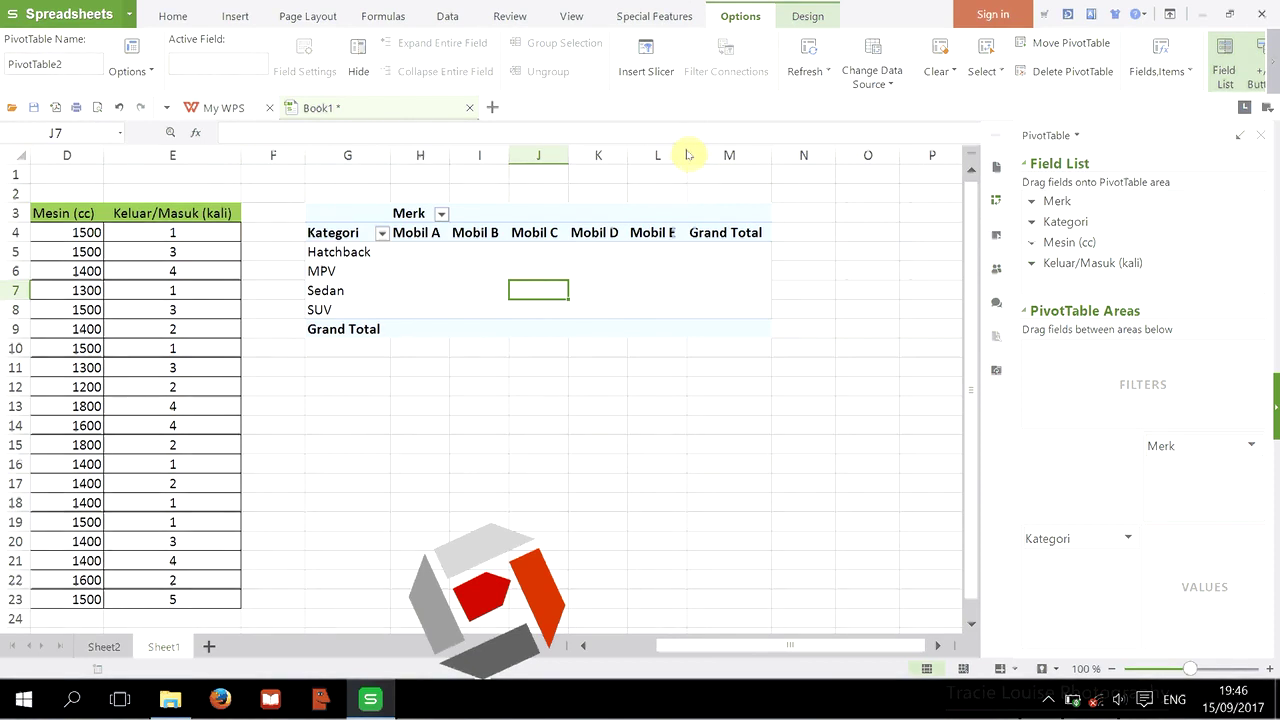
right_click(1031, 221)
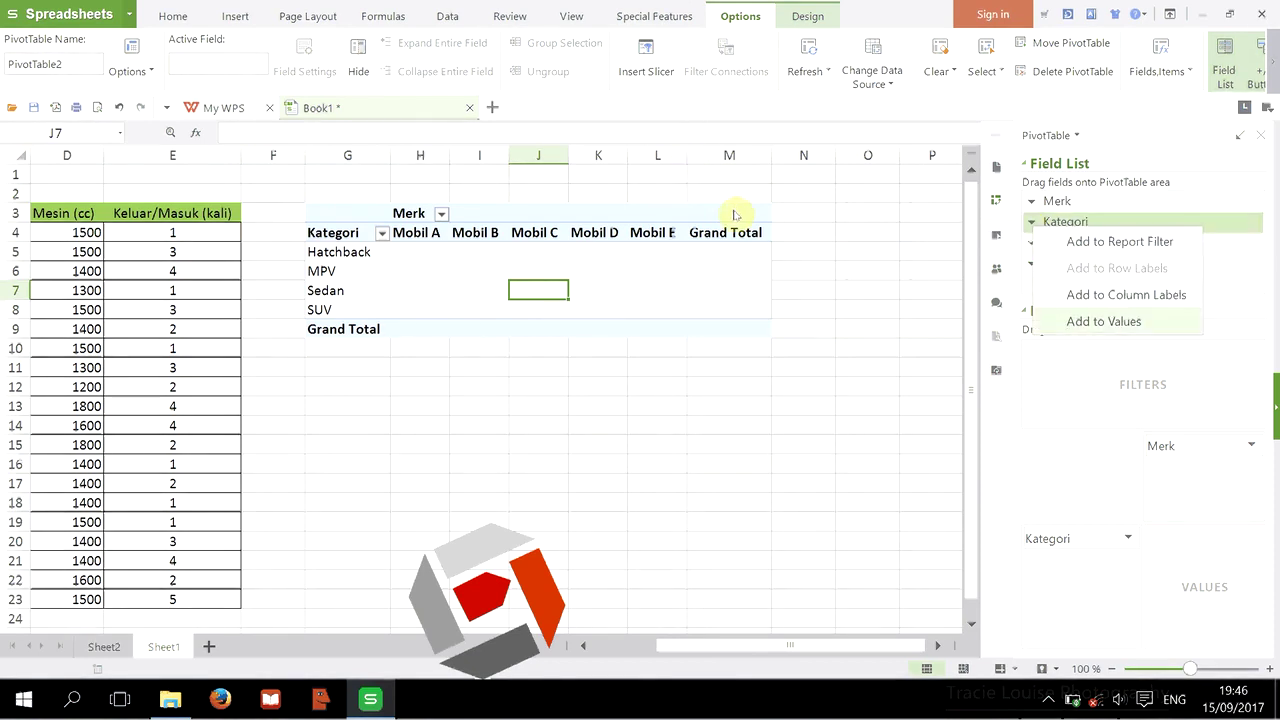
click(1103, 321)
click(697, 463)
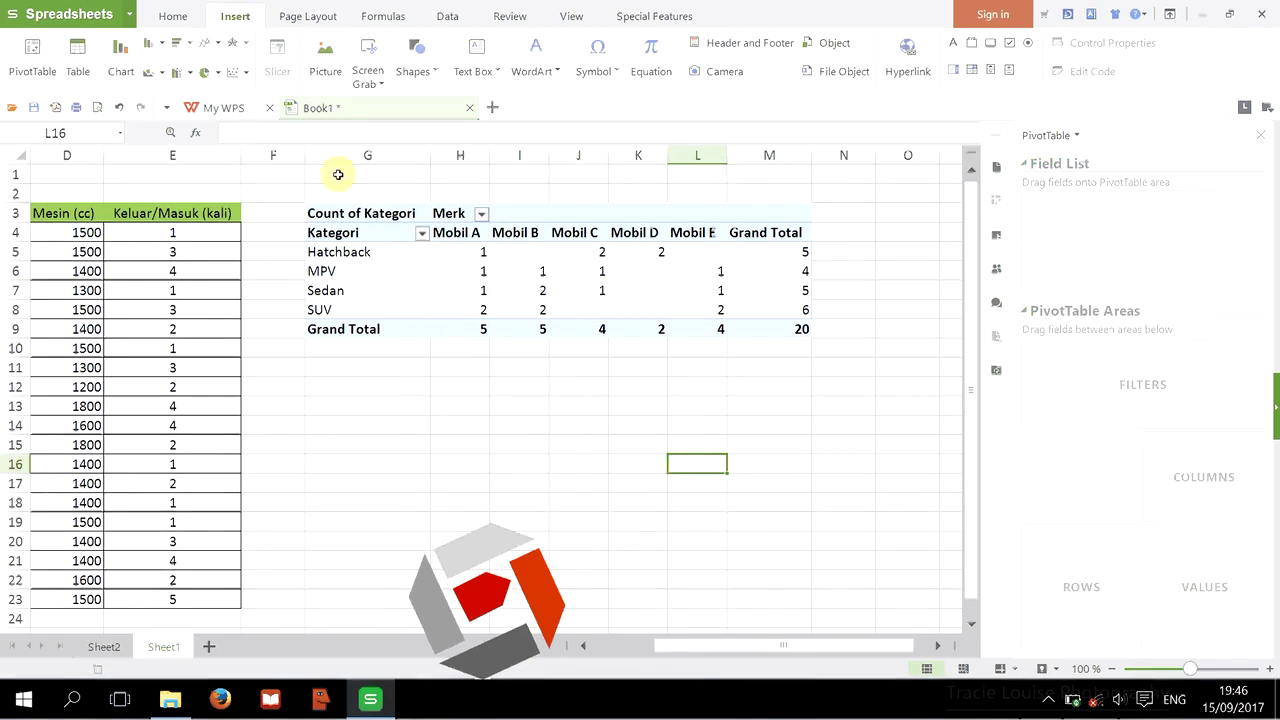
click(467, 253)
click(344, 253)
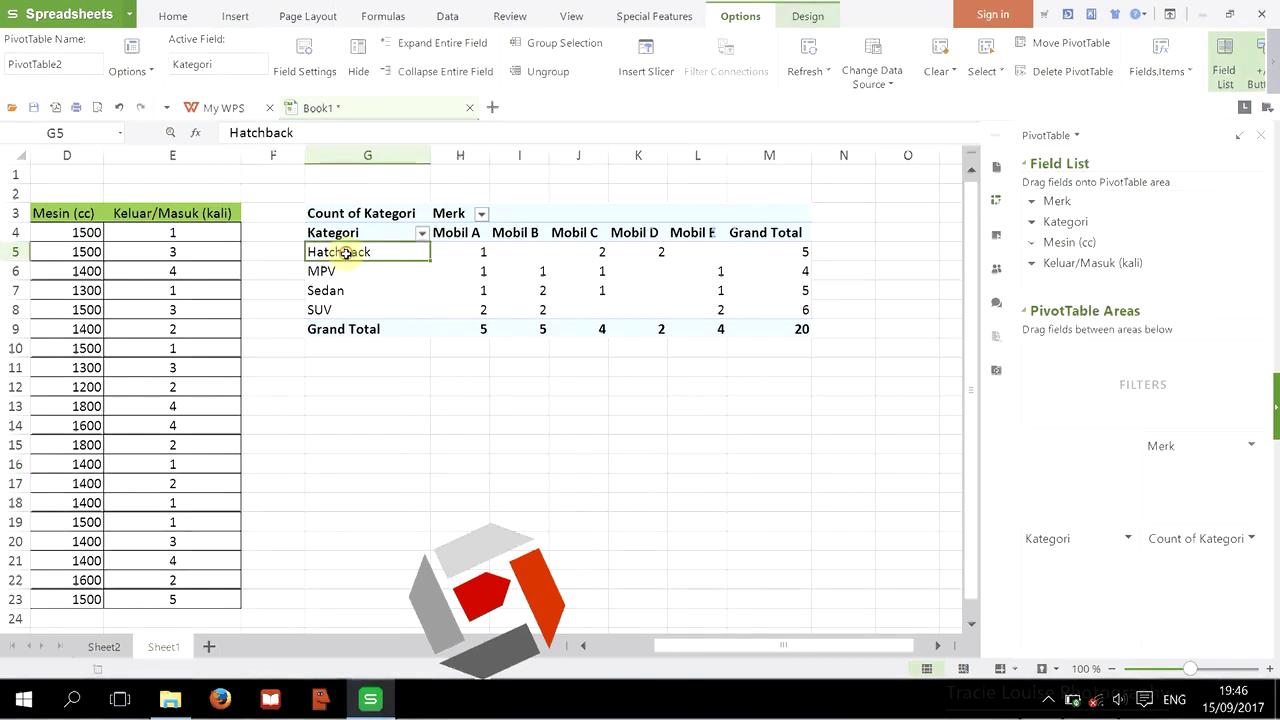
key(shift+Right)
key(shift+Right)
key(shift+Right)
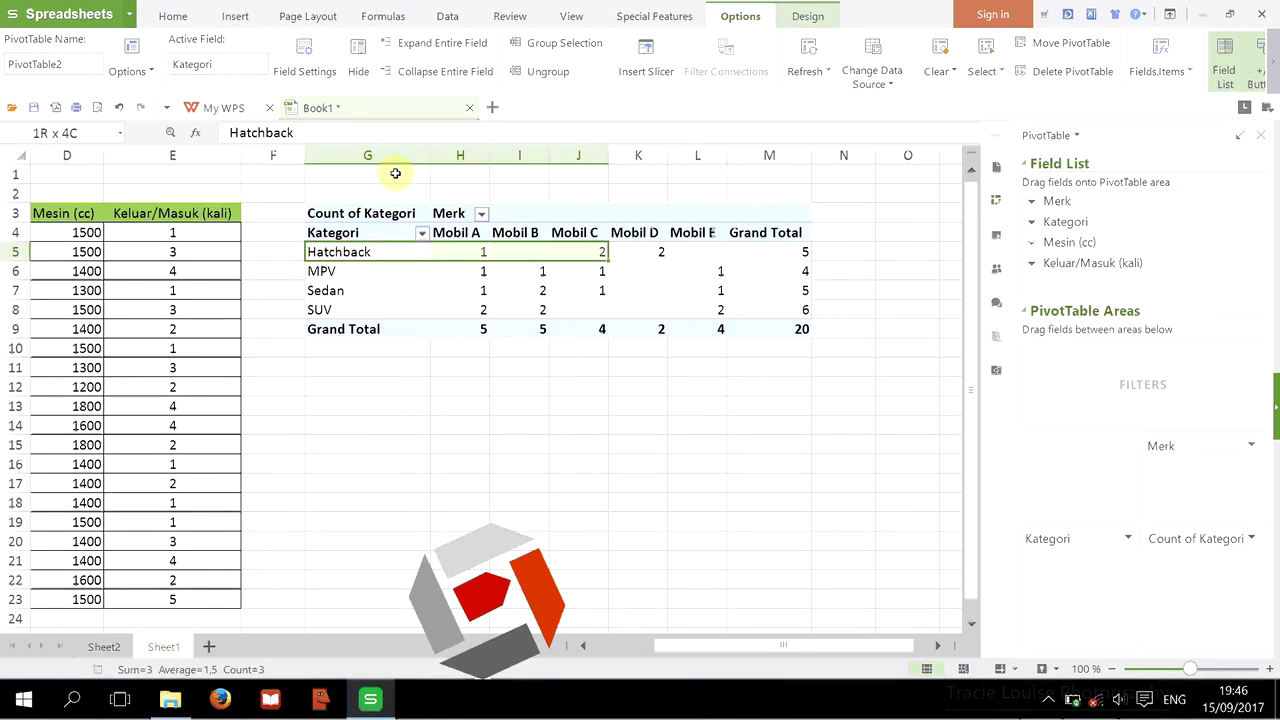
key(shift+Right)
key(shift+Right)
key(shift+Right)
click(766, 406)
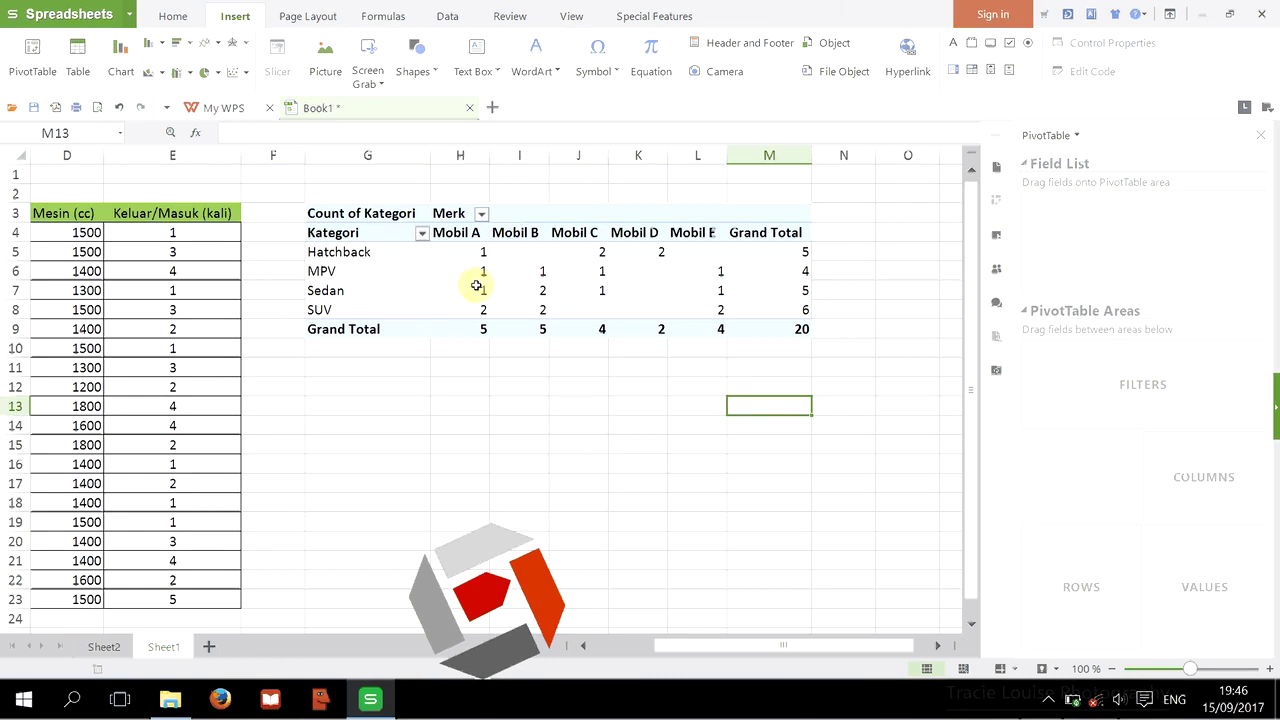
click(580, 410)
click(475, 251)
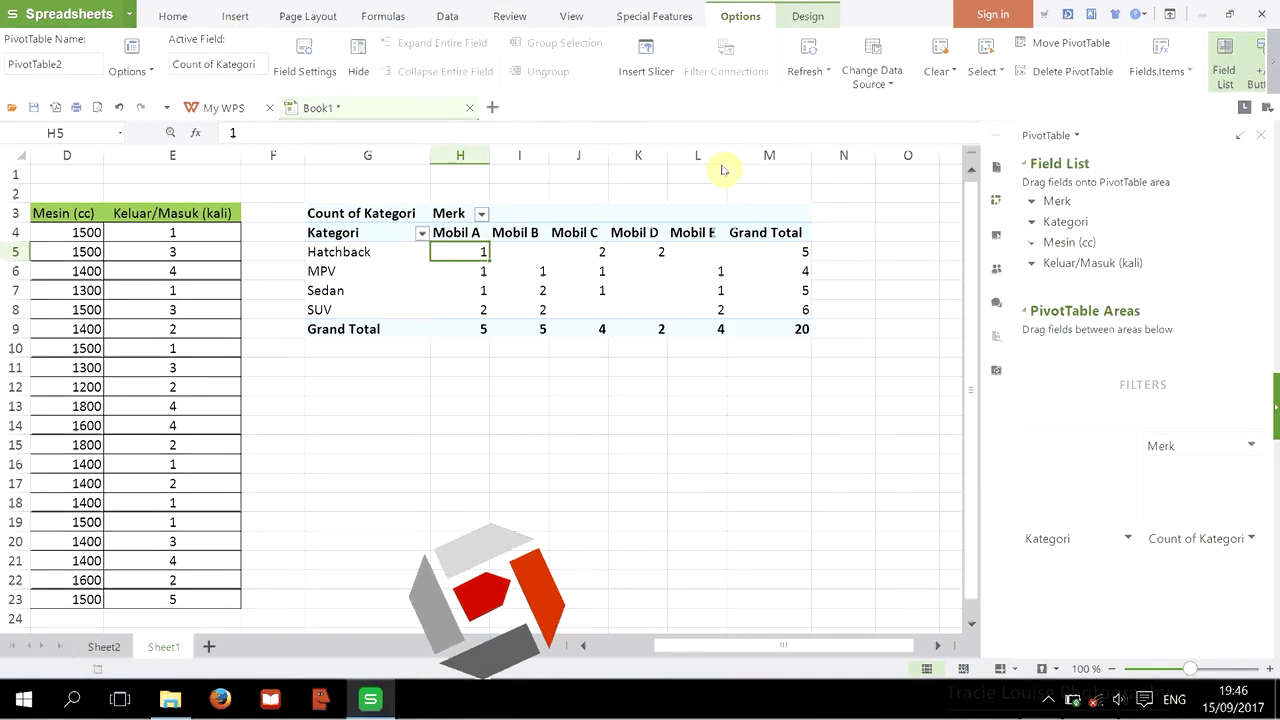
click(1032, 243)
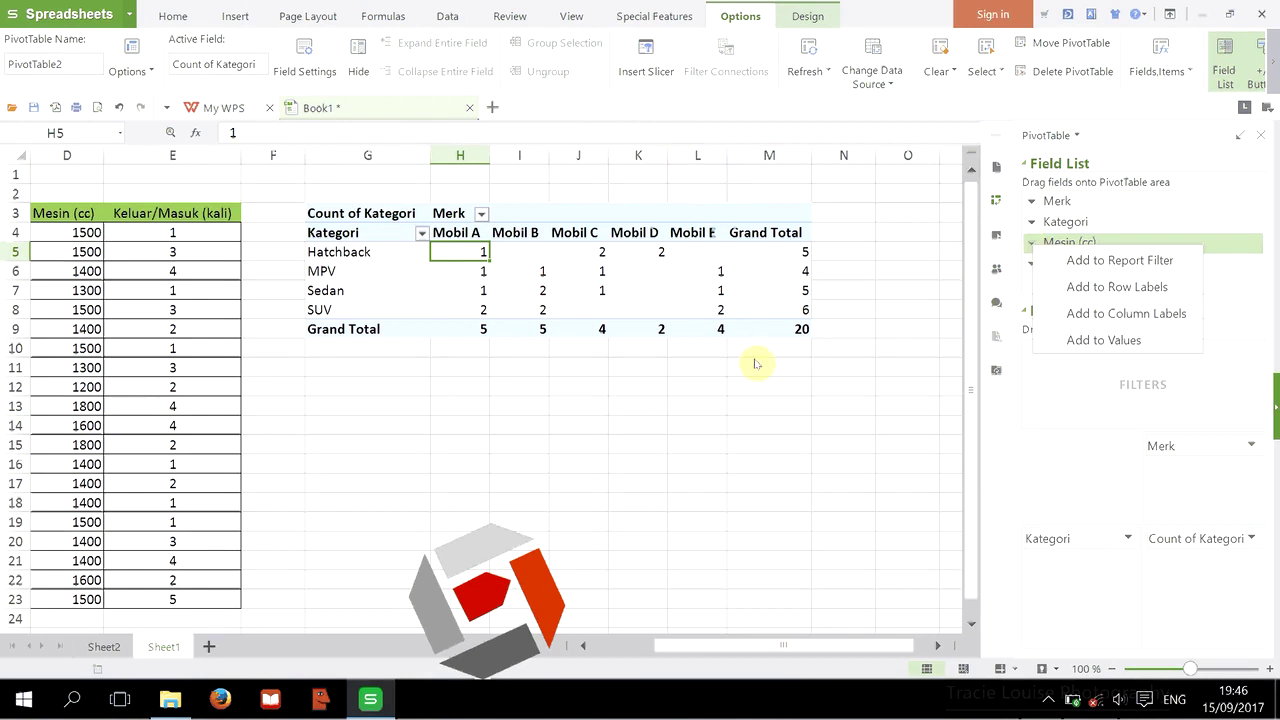
Remove Merk from the columns and add Mesin (cc) as the column labels
click(1251, 445)
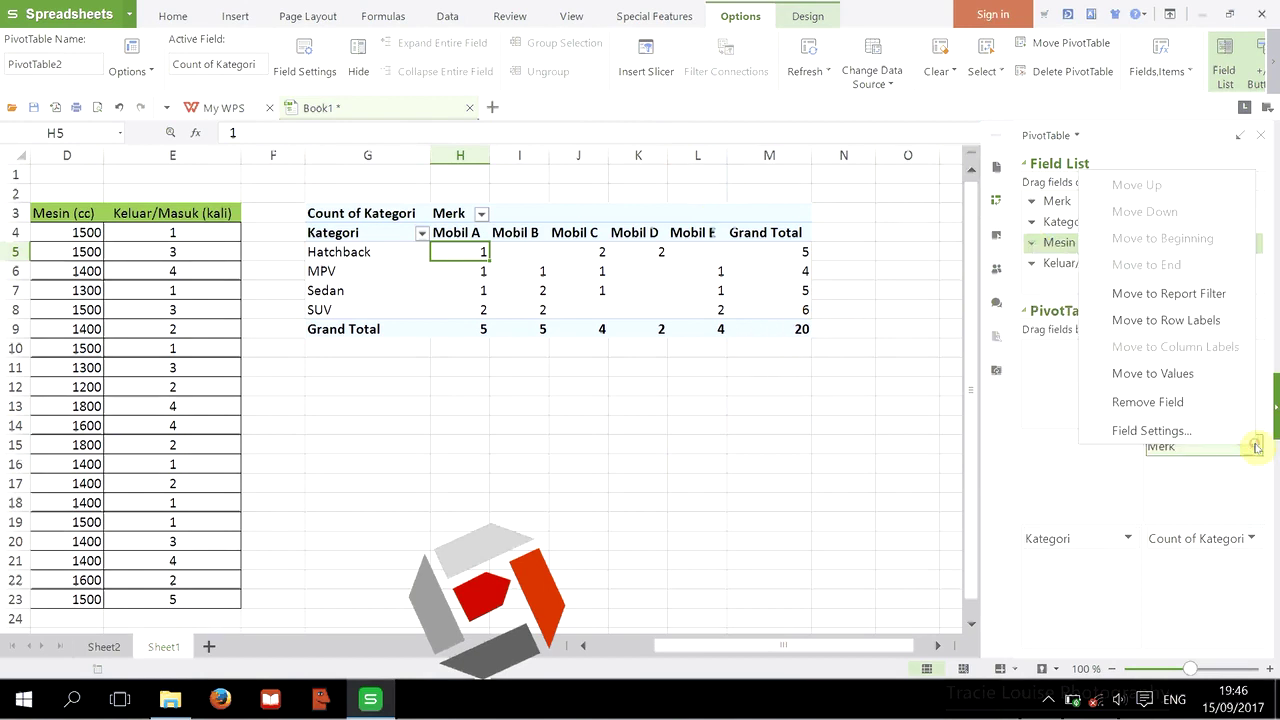
click(1208, 404)
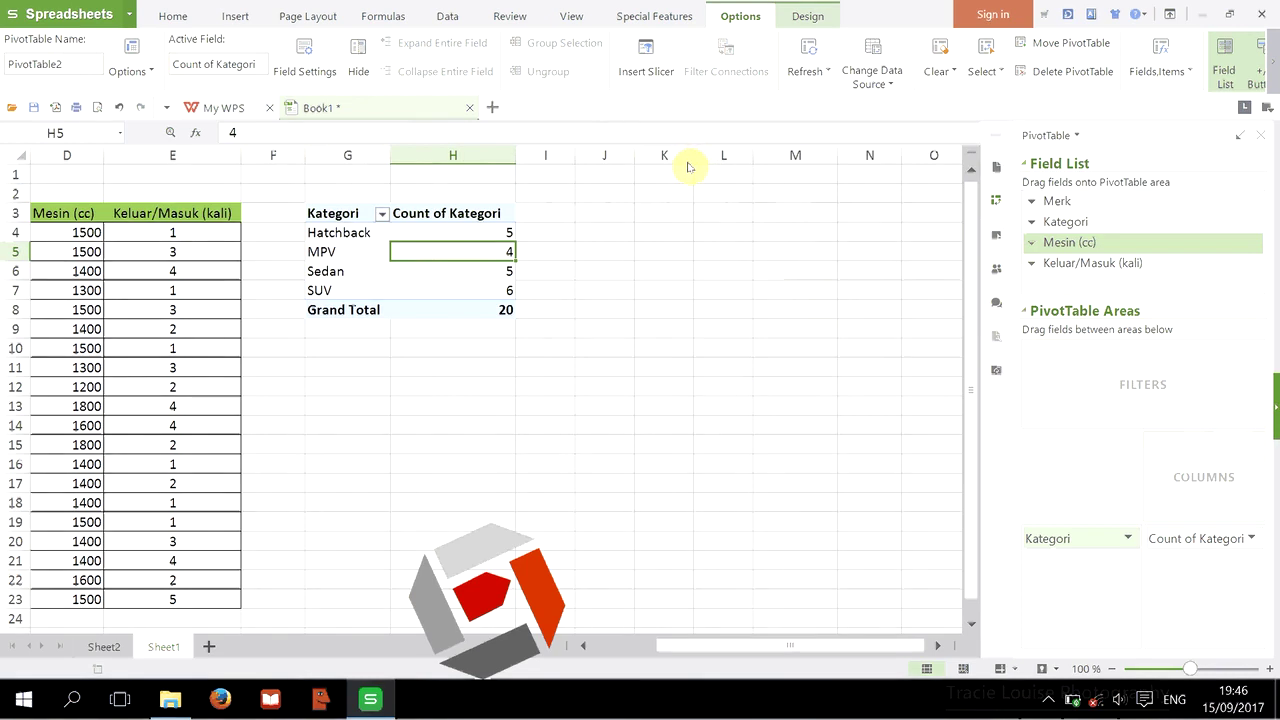
click(1031, 242)
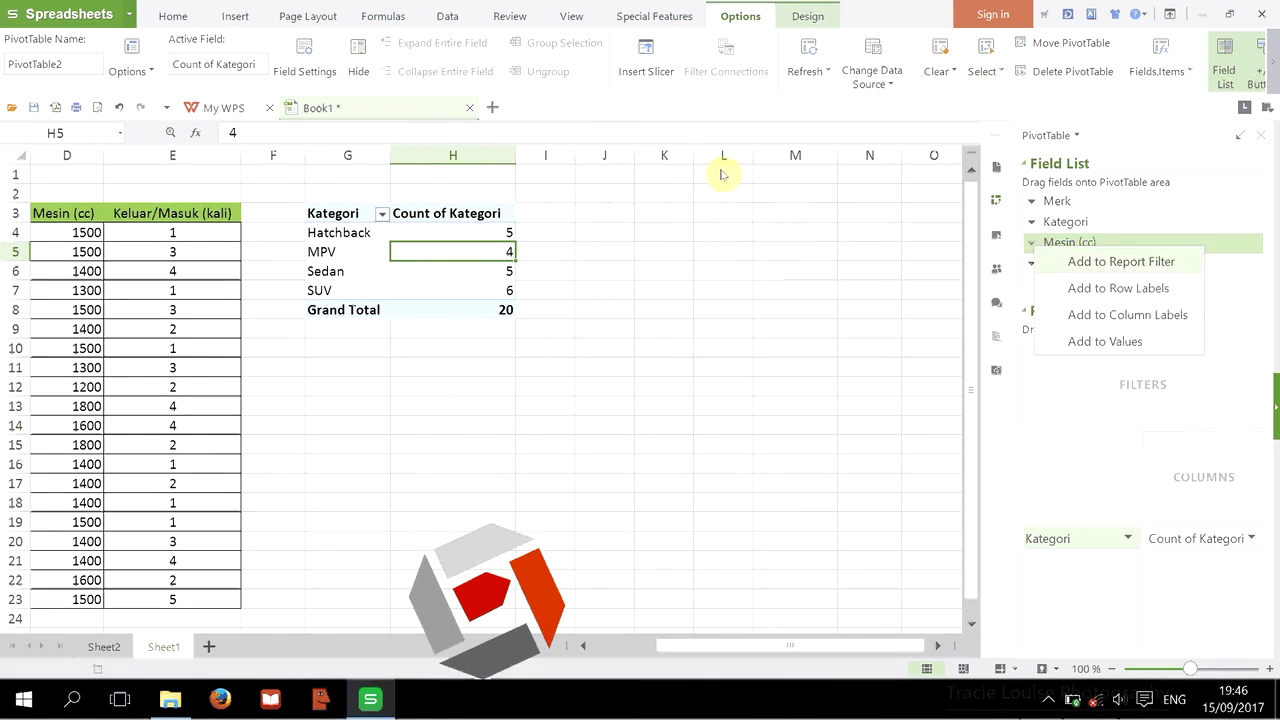
key(Down)
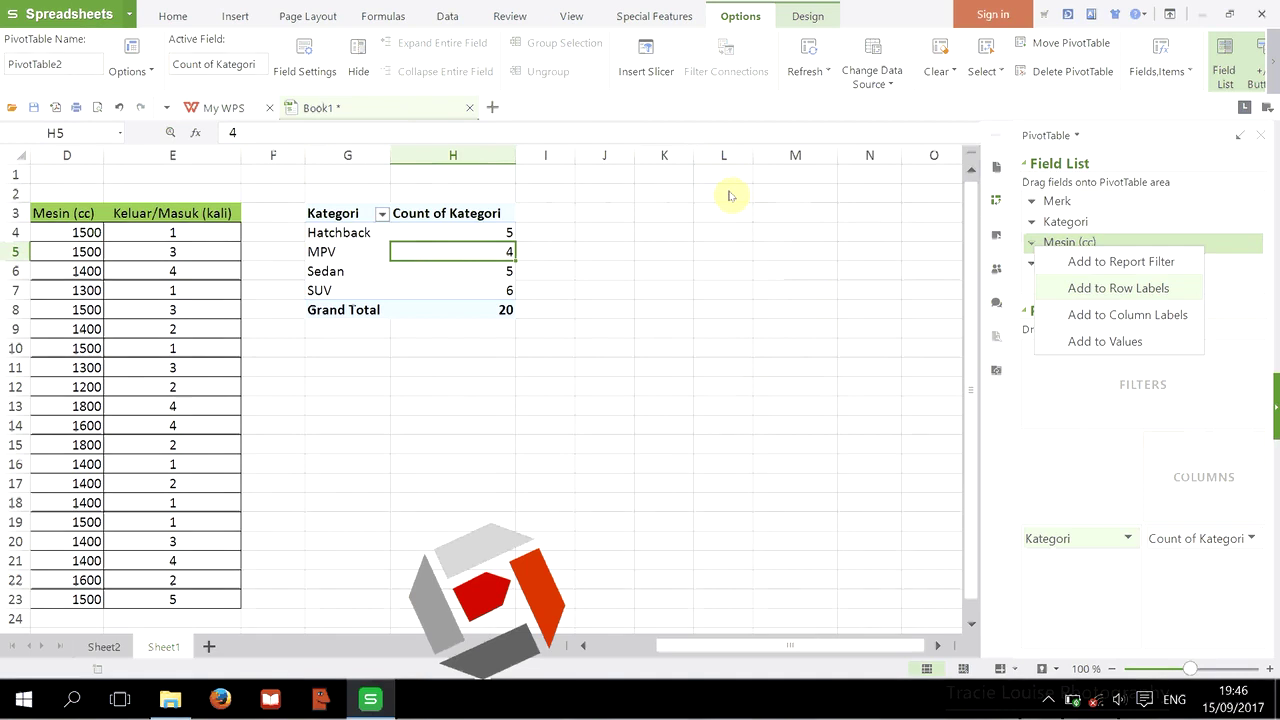
click(1128, 314)
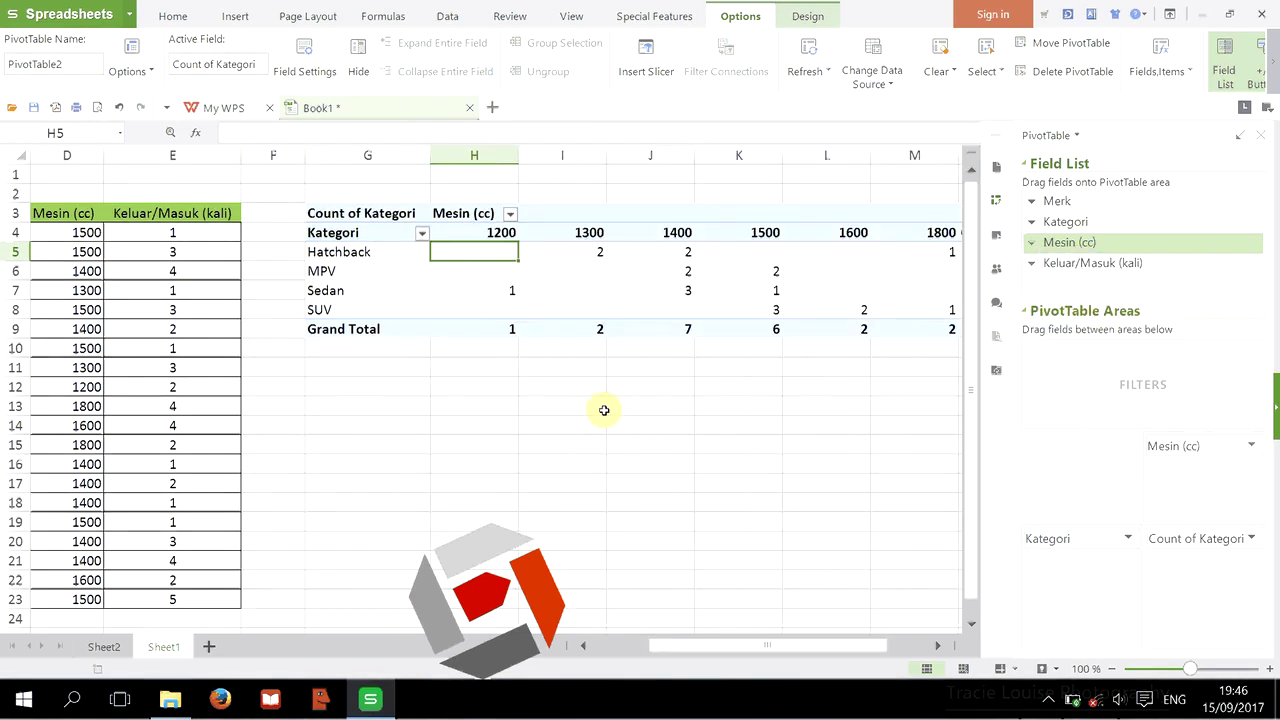
Remove Count of Kategori from Values and add Mesin (cc) as summed values, totalling 29400
scroll(623, 437, right, 1)
scroll(623, 437, right, 1)
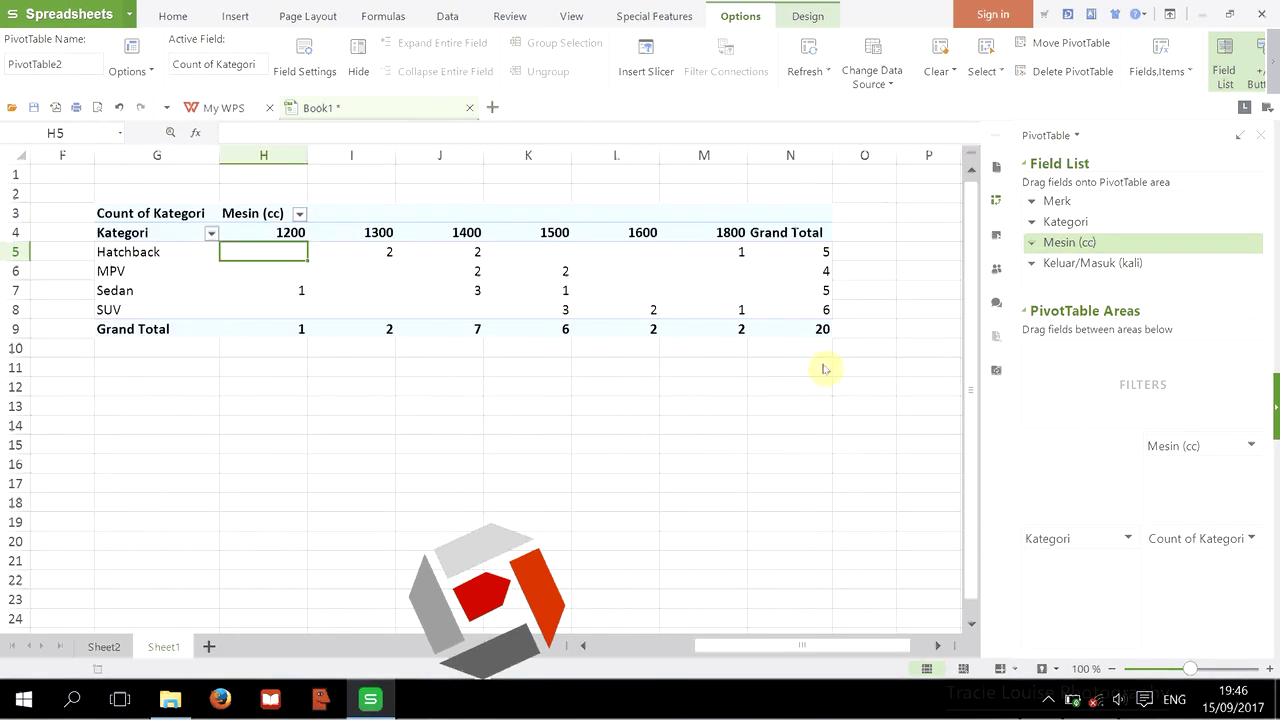
click(1250, 538)
click(1177, 493)
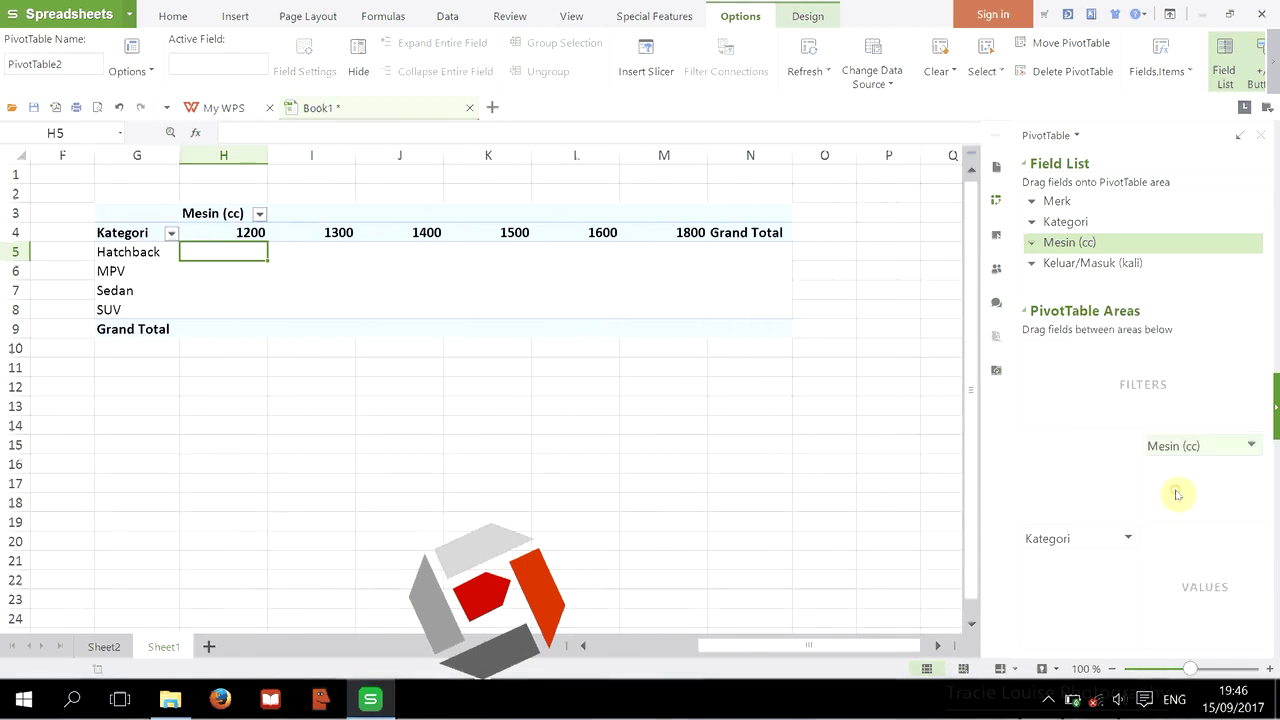
click(555, 480)
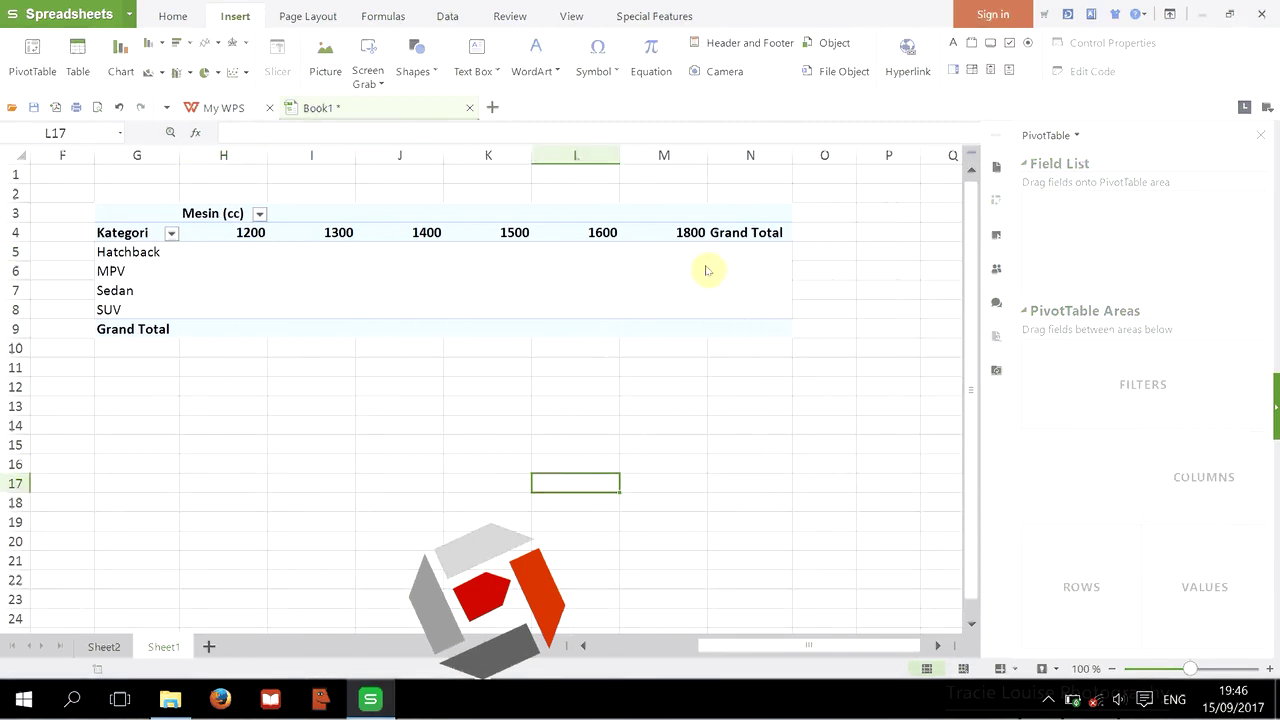
click(607, 288)
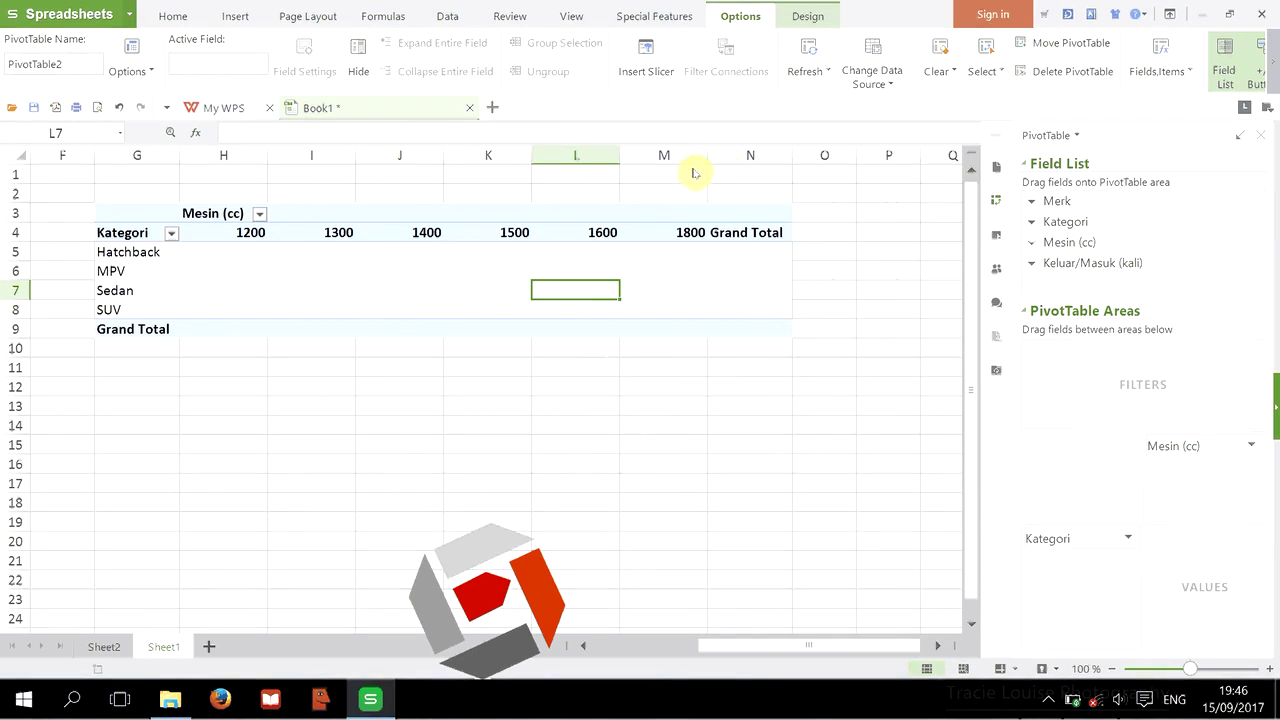
click(1031, 242)
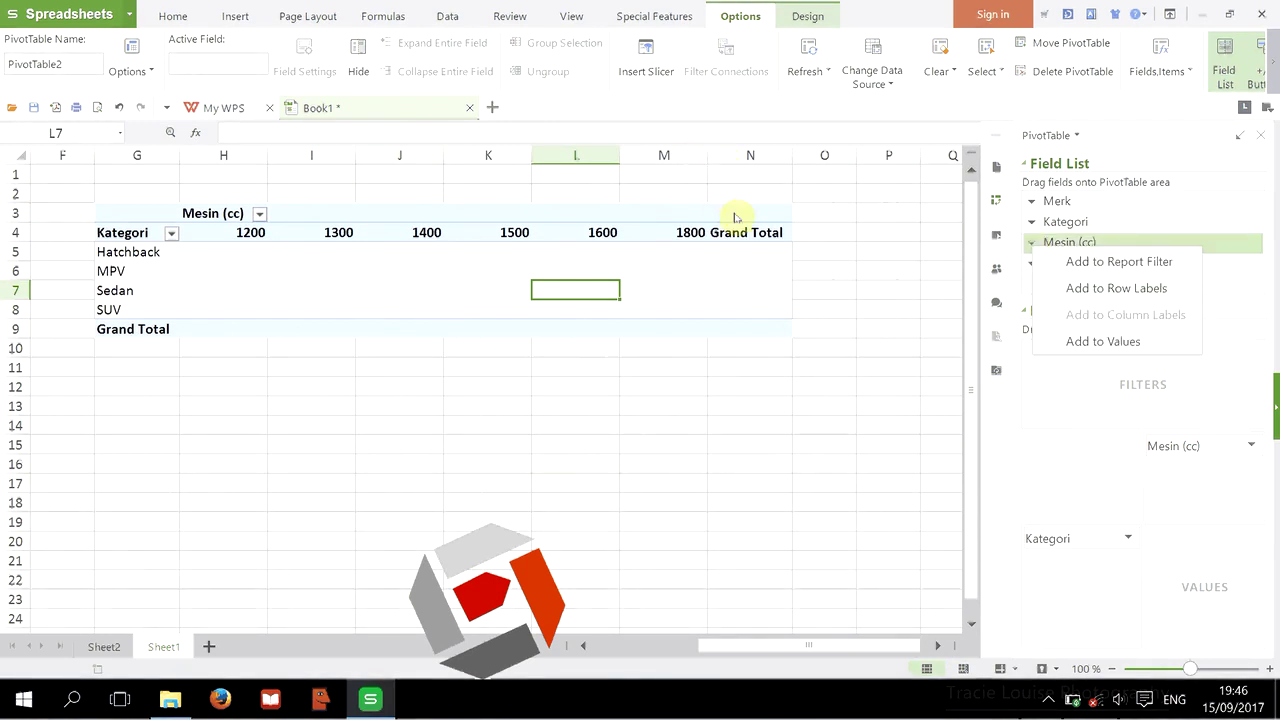
click(1116, 343)
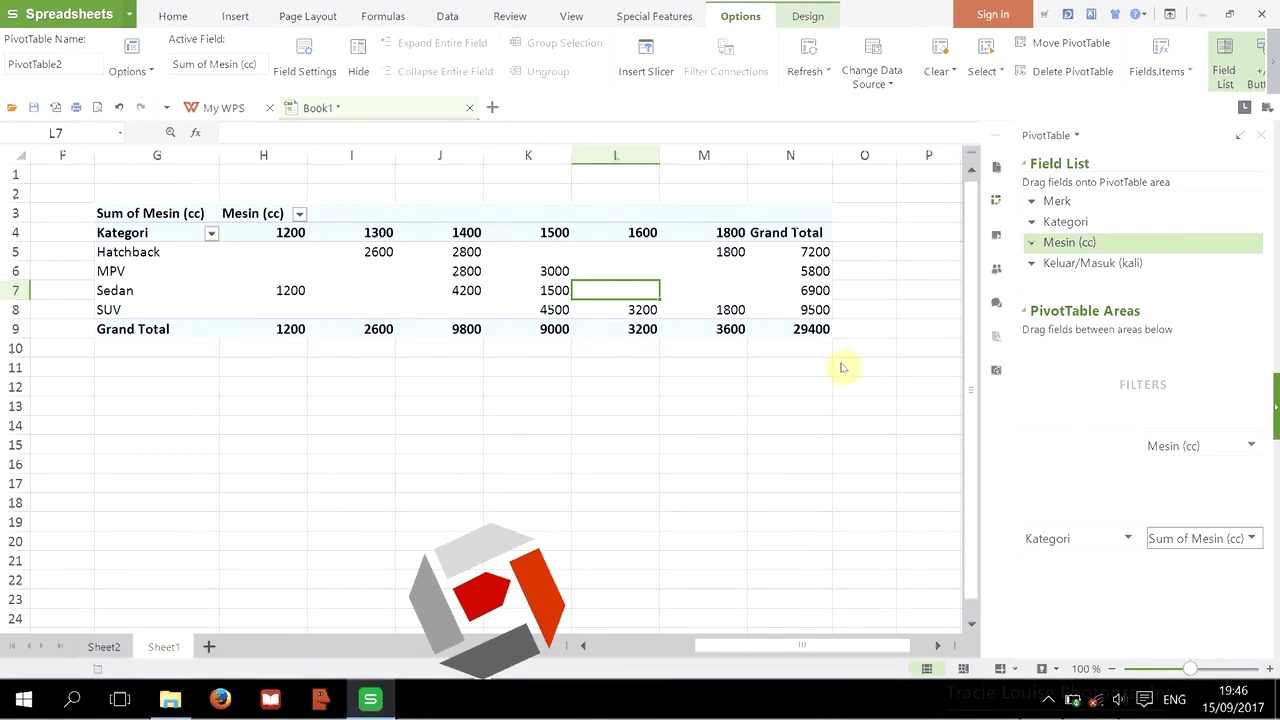
Change the Mesin (cc) value summary from Sum to Count, giving a Grand Total of 20
click(1251, 538)
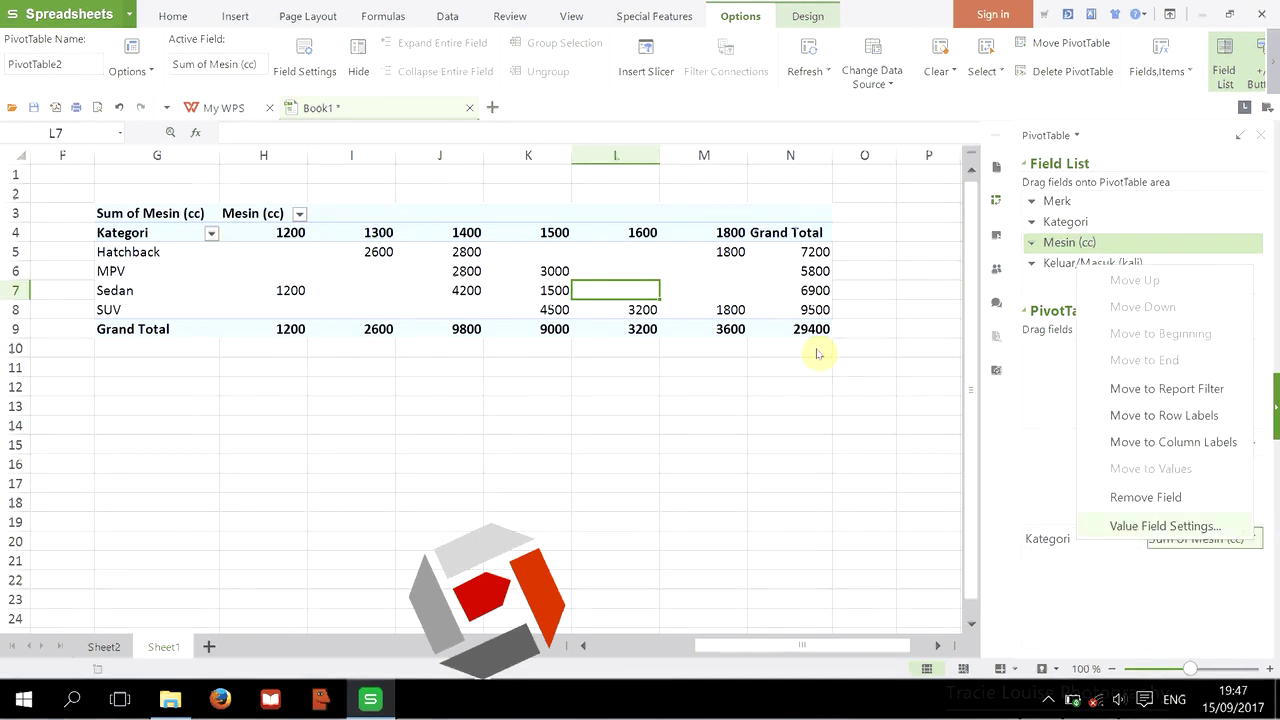
click(1210, 526)
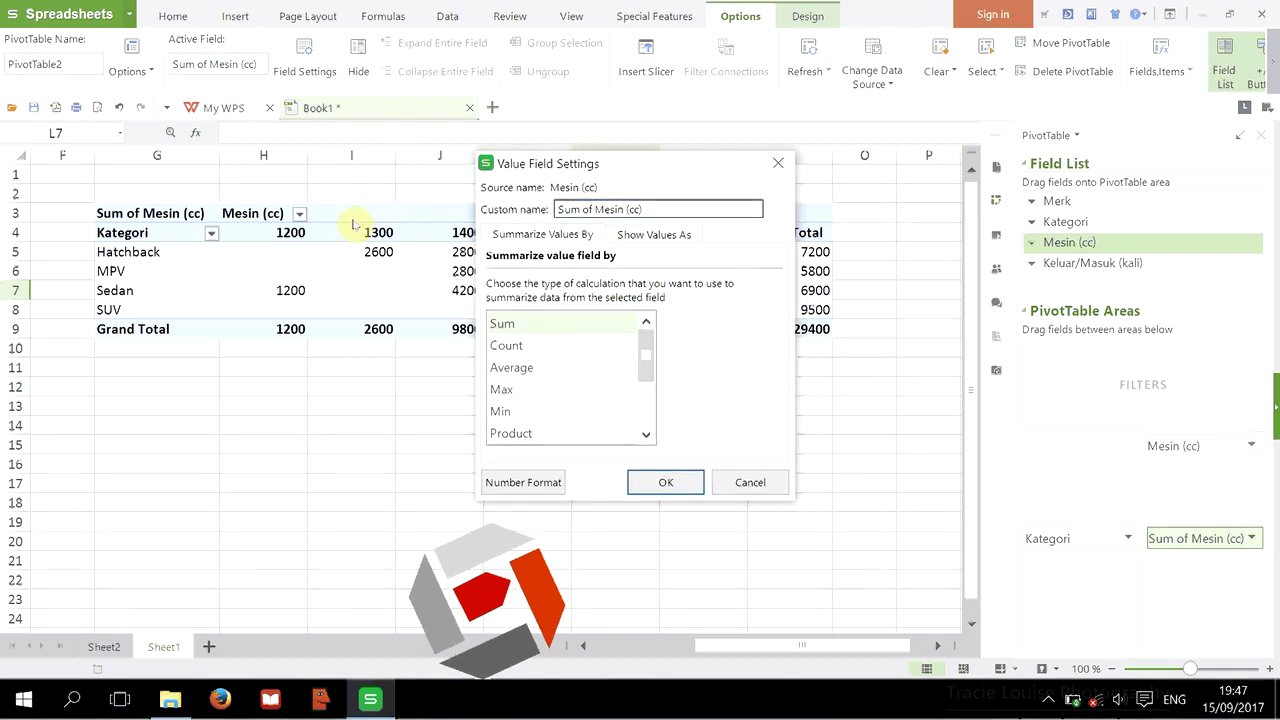
click(506, 345)
click(665, 482)
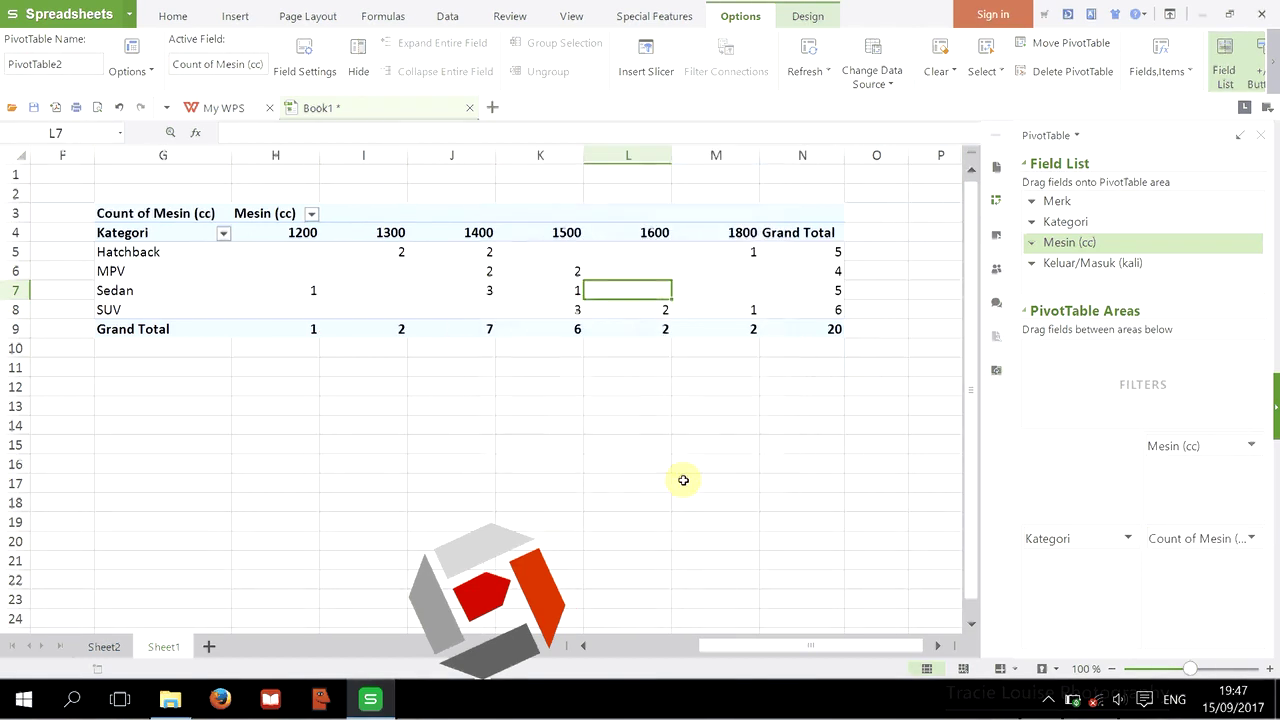
click(545, 500)
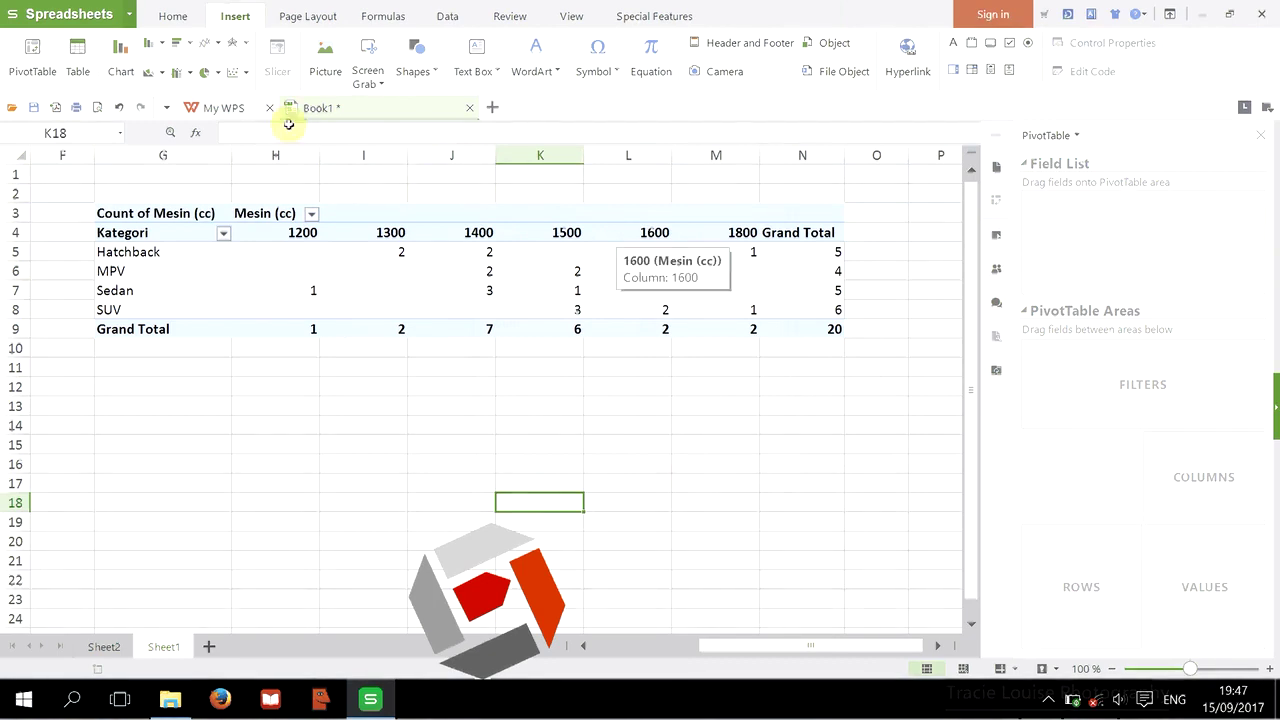
Autofit pivot columns I through M to their 1300–1800 values and scroll back to the car data
double_click(407, 155)
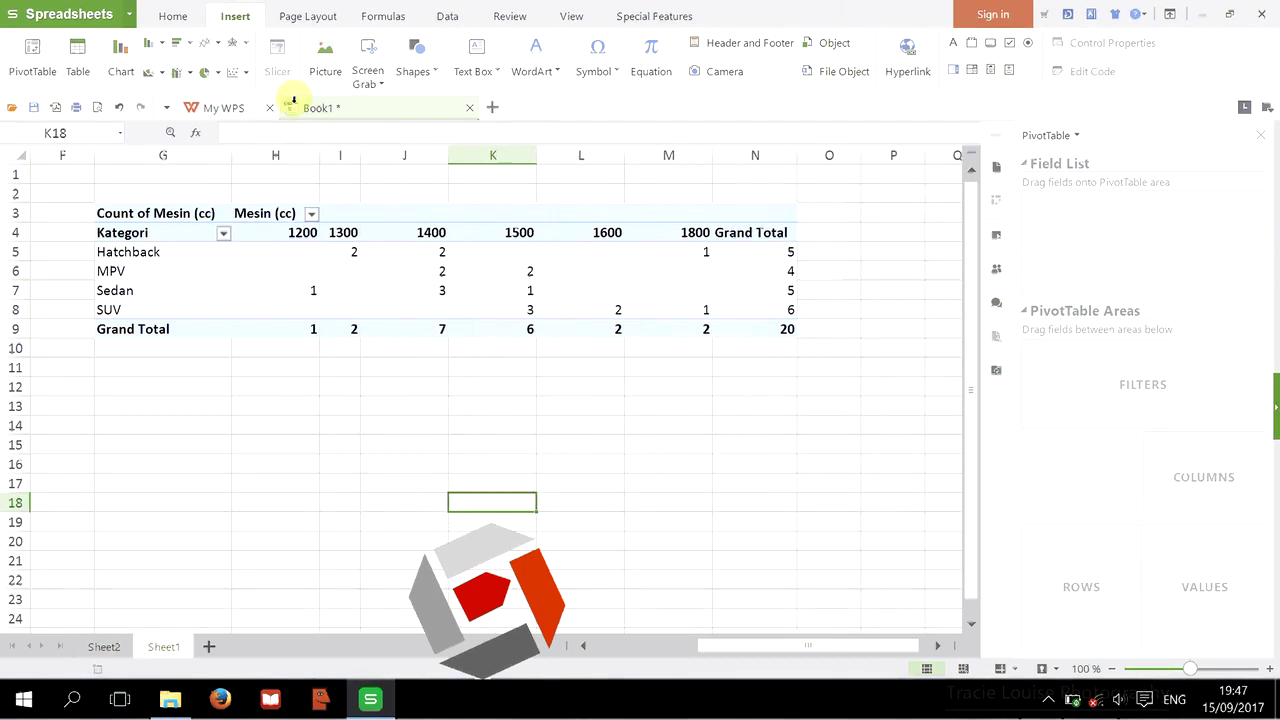
double_click(448, 155)
double_click(489, 155)
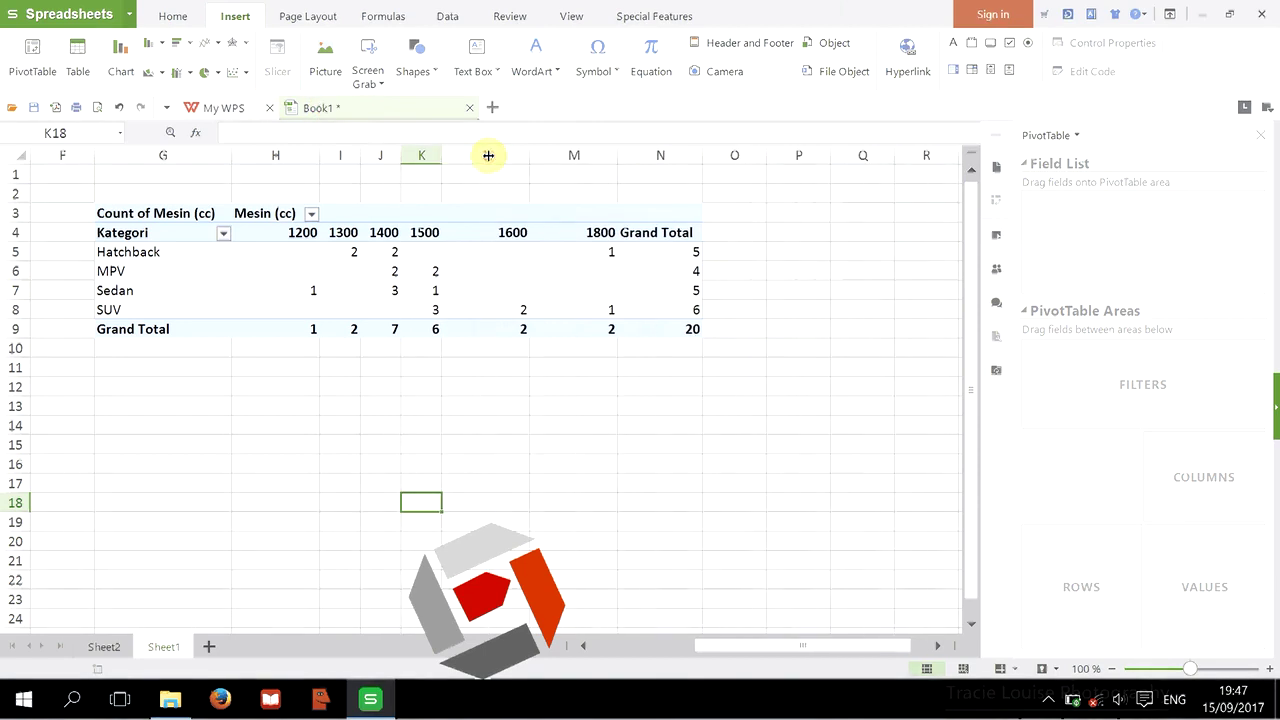
double_click(531, 155)
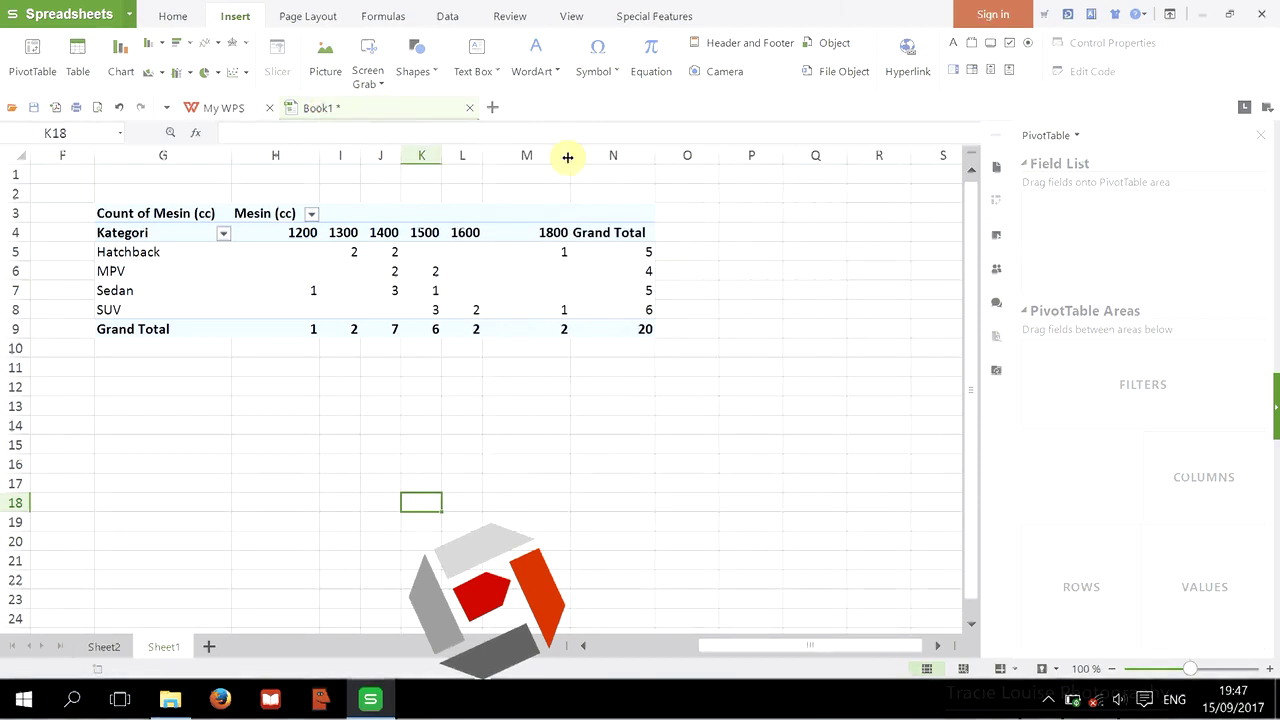
double_click(569, 155)
double_click(606, 155)
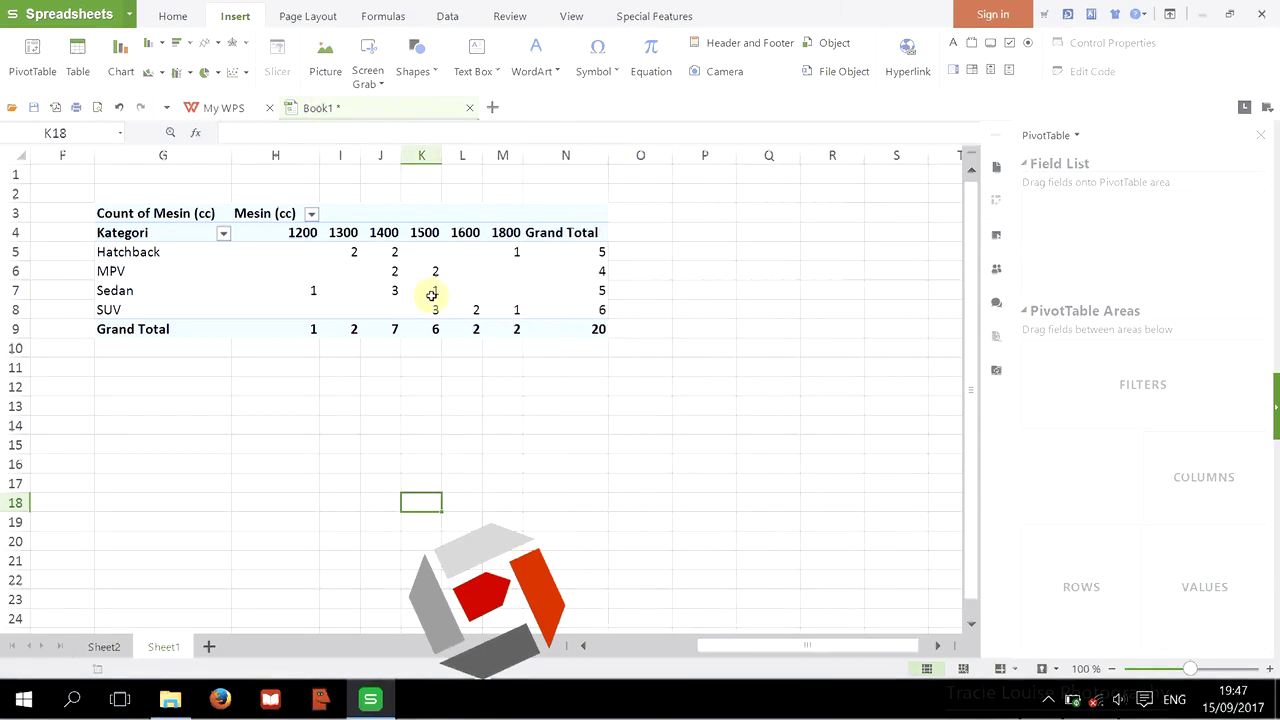
scroll(390, 440, left, 2)
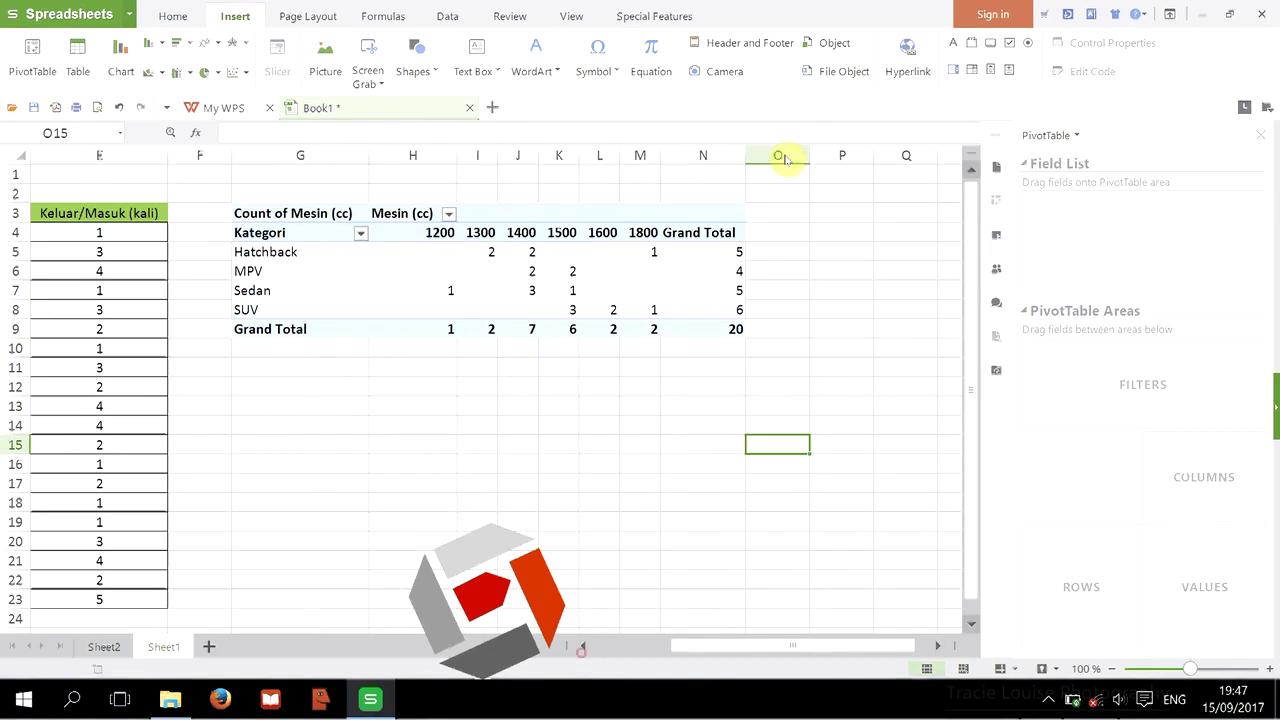
scroll(500, 437, left, 3)
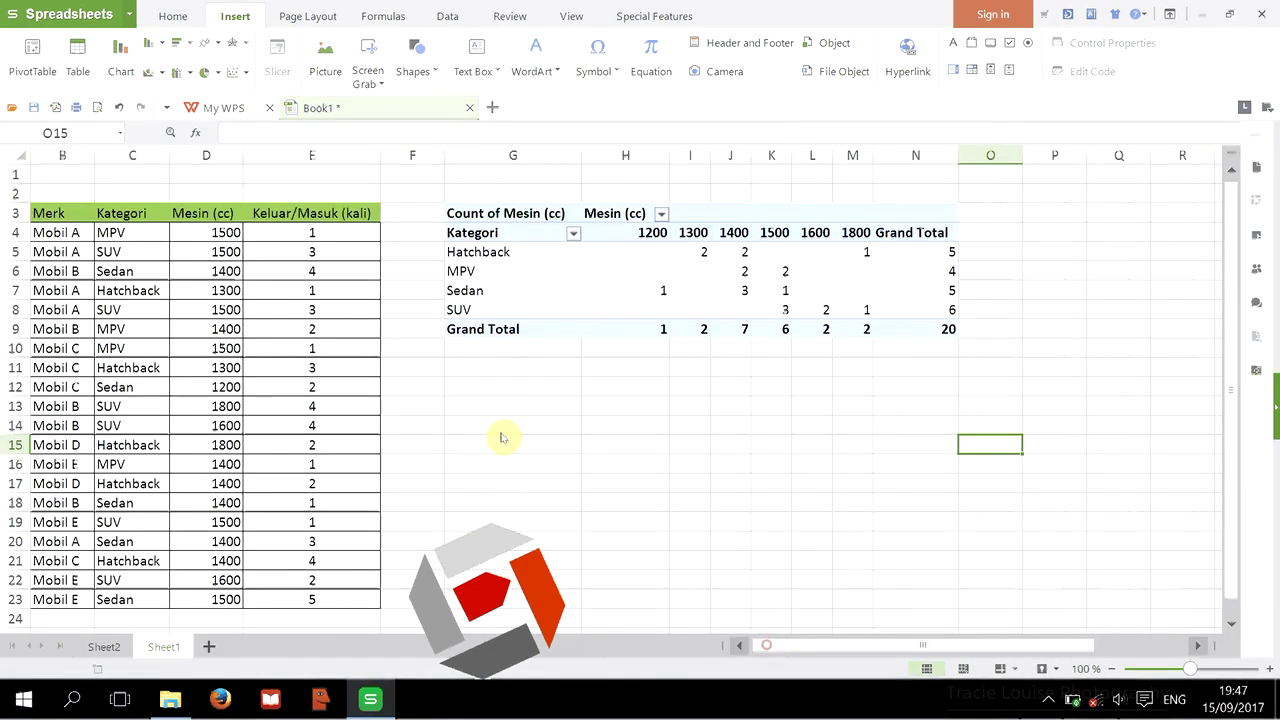
scroll(500, 437, left, 1)
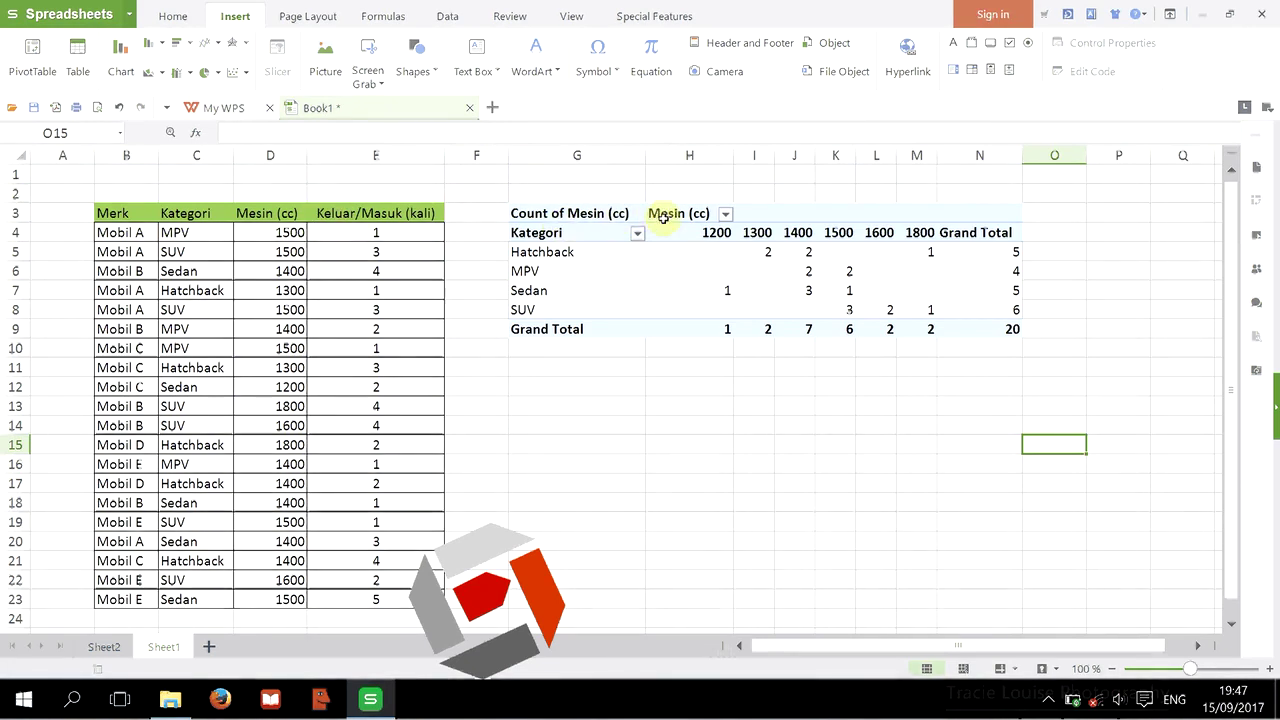
Enter 'Jadi dengan pivot dapat mengolah dan mengelompokkan data dengan mudah' in G11 below the pivot
drag(838, 492, 838, 494)
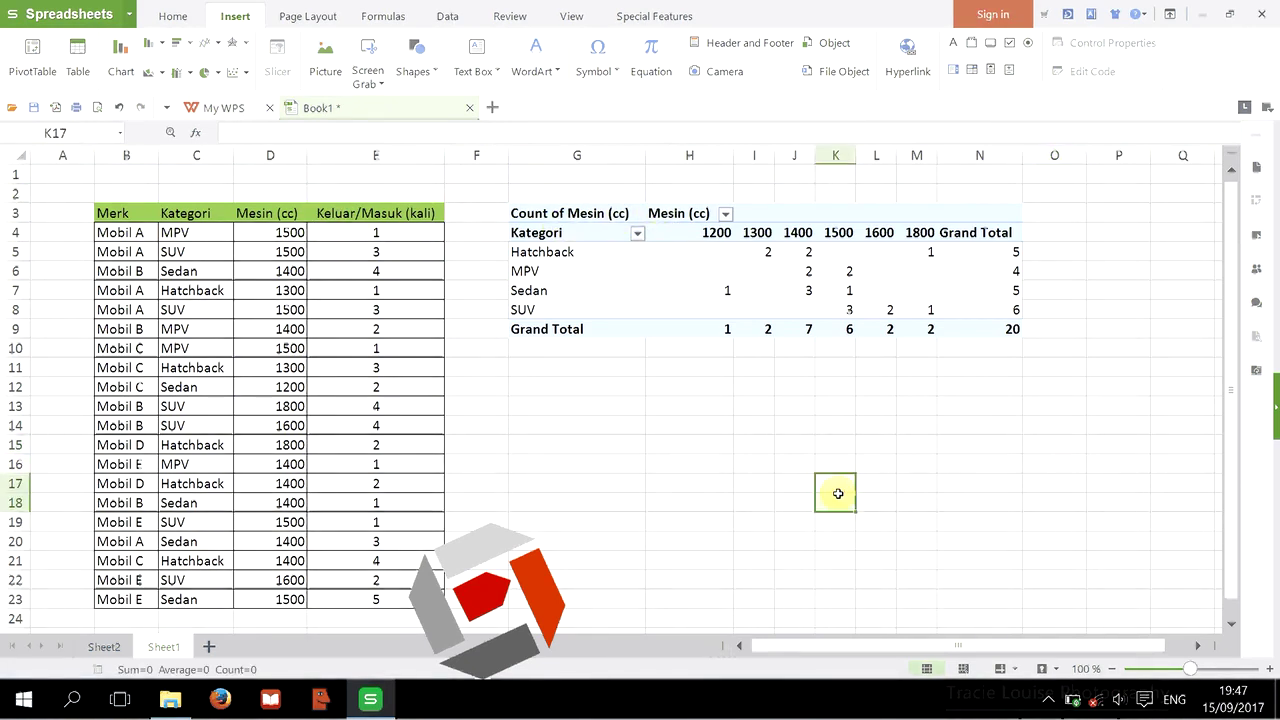
click(584, 369)
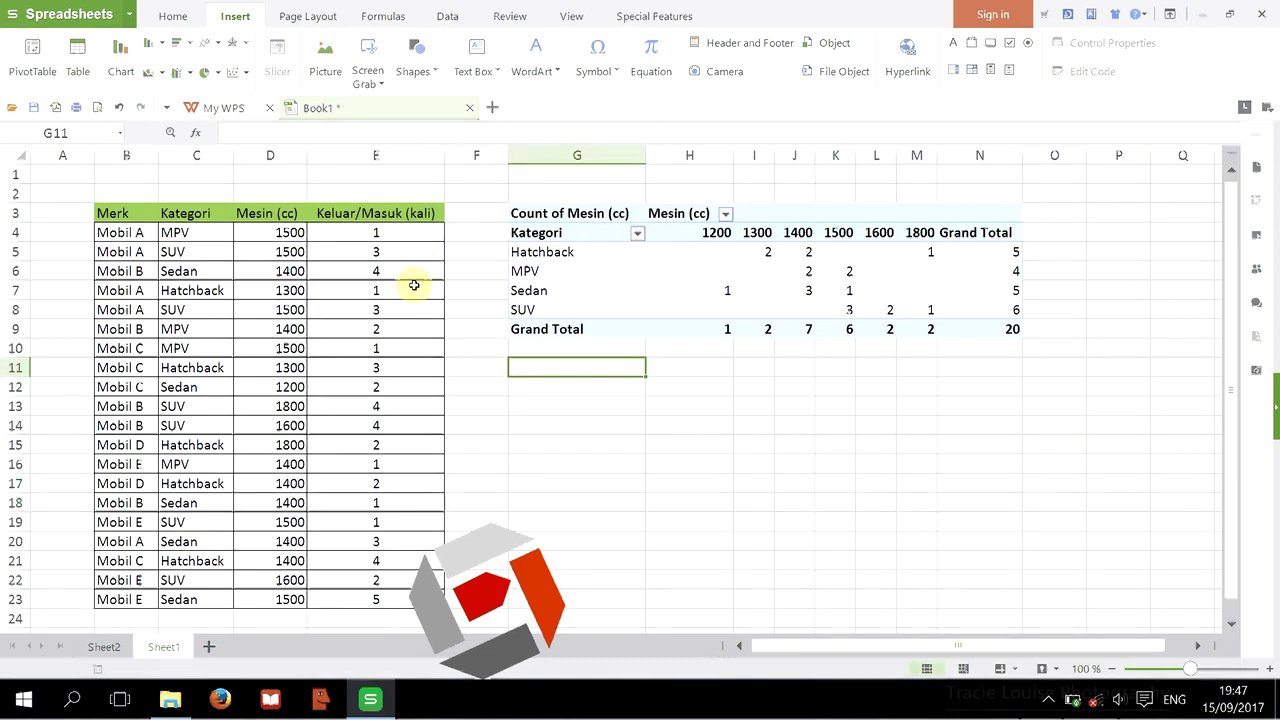
text(Jadi den)
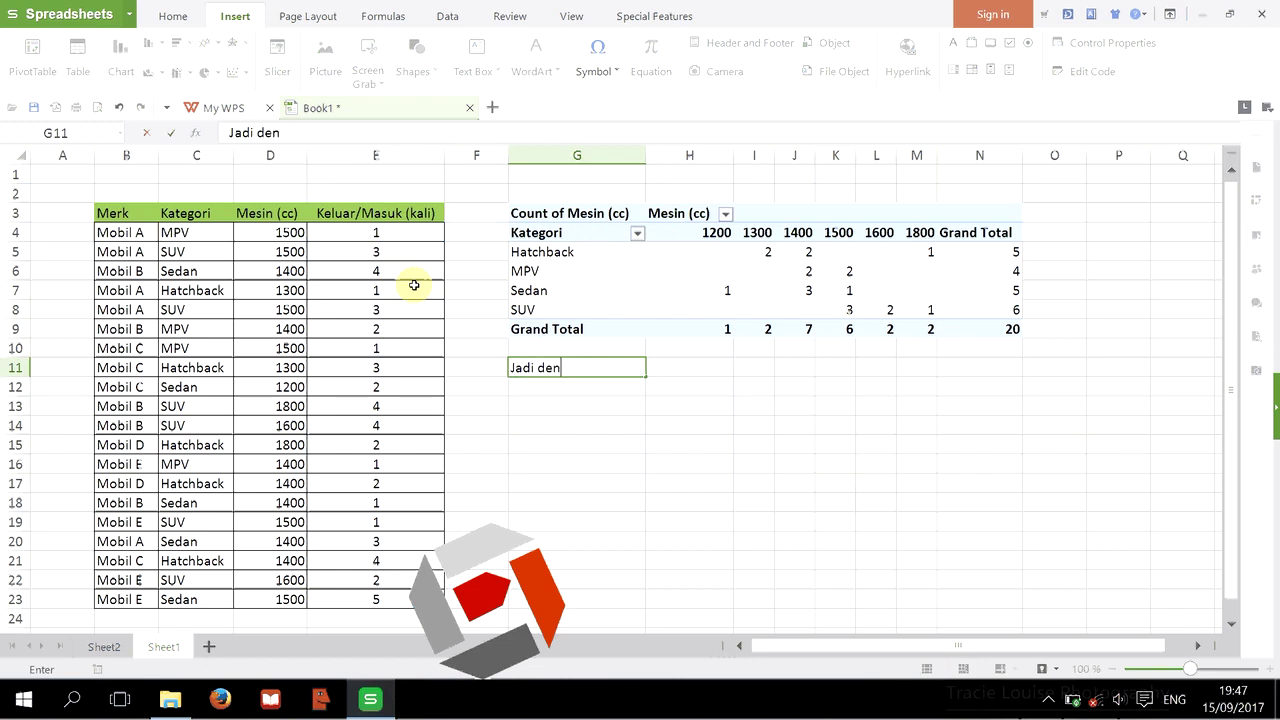
text(gan pi)
text(vot dapat mengo)
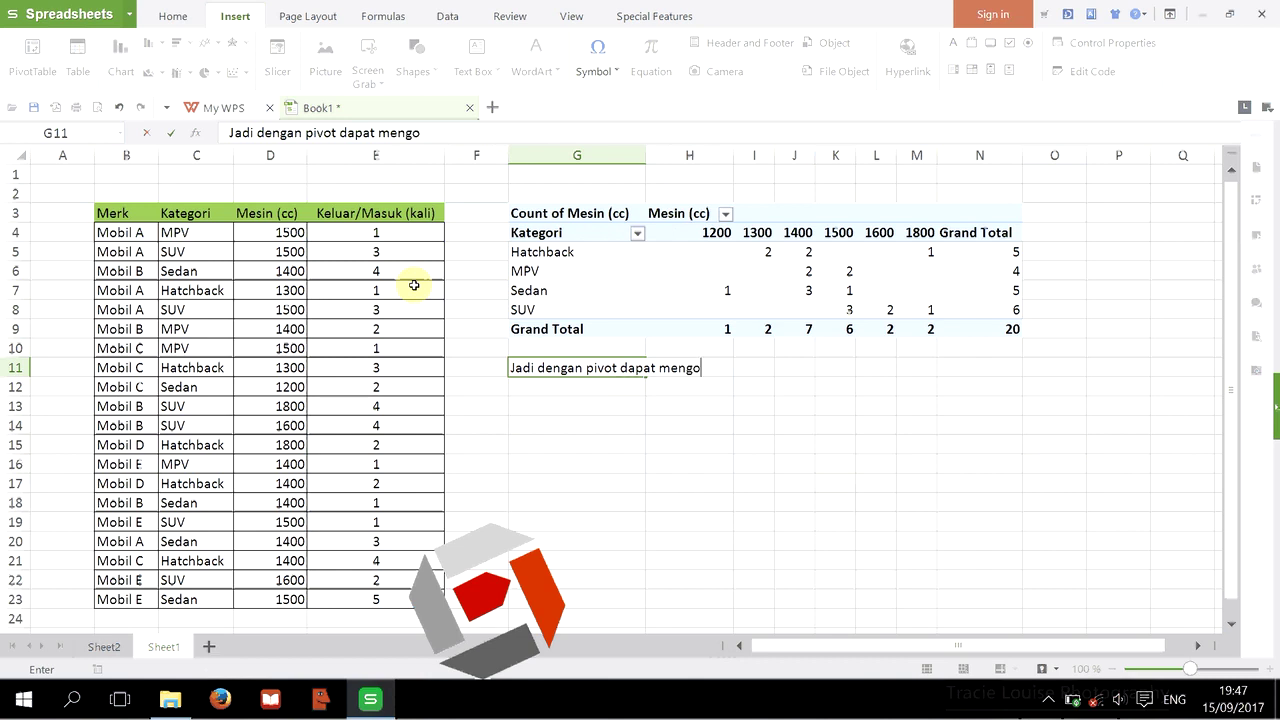
text(lah )
text(dan mengelom)
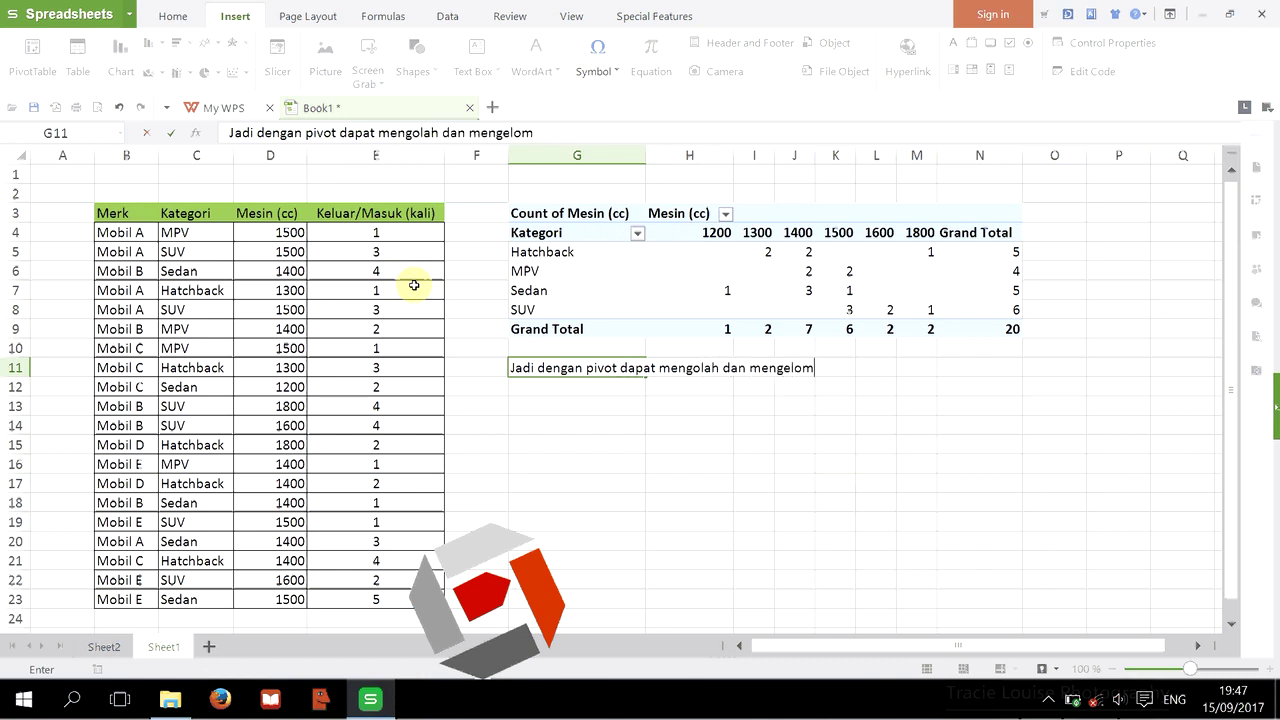
text(pokkan d)
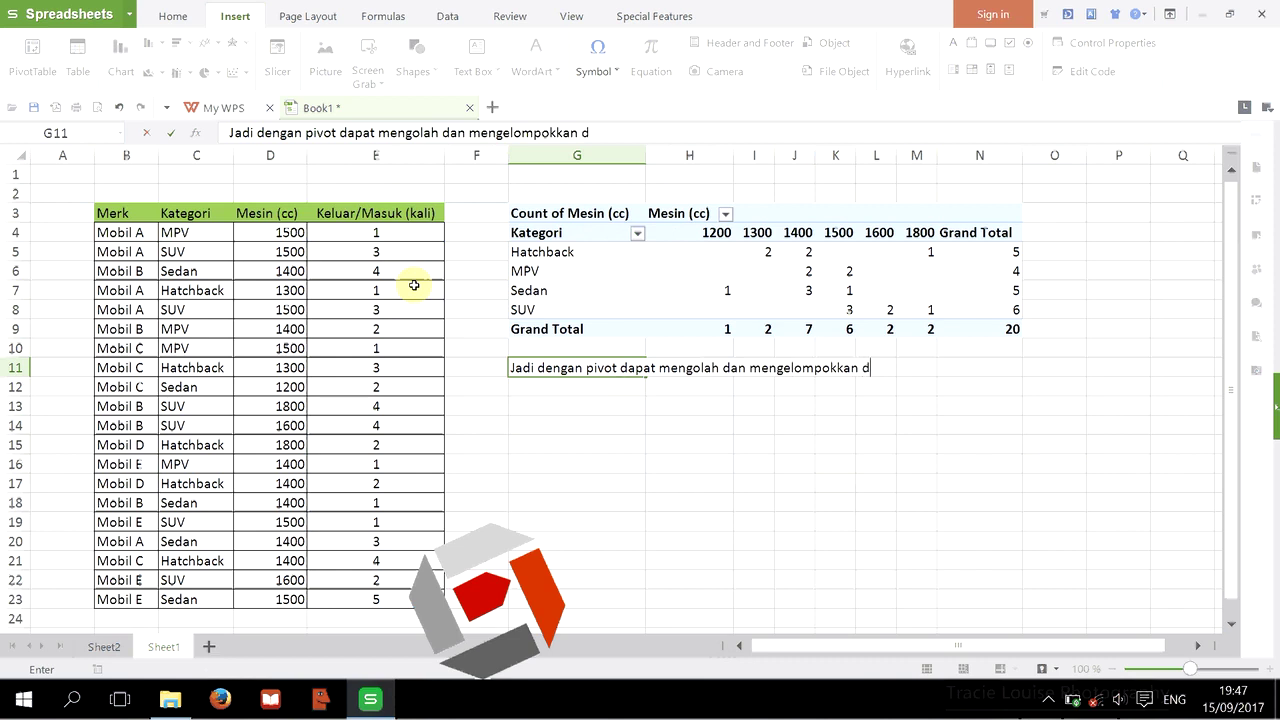
text(ata de)
text(ngan mu)
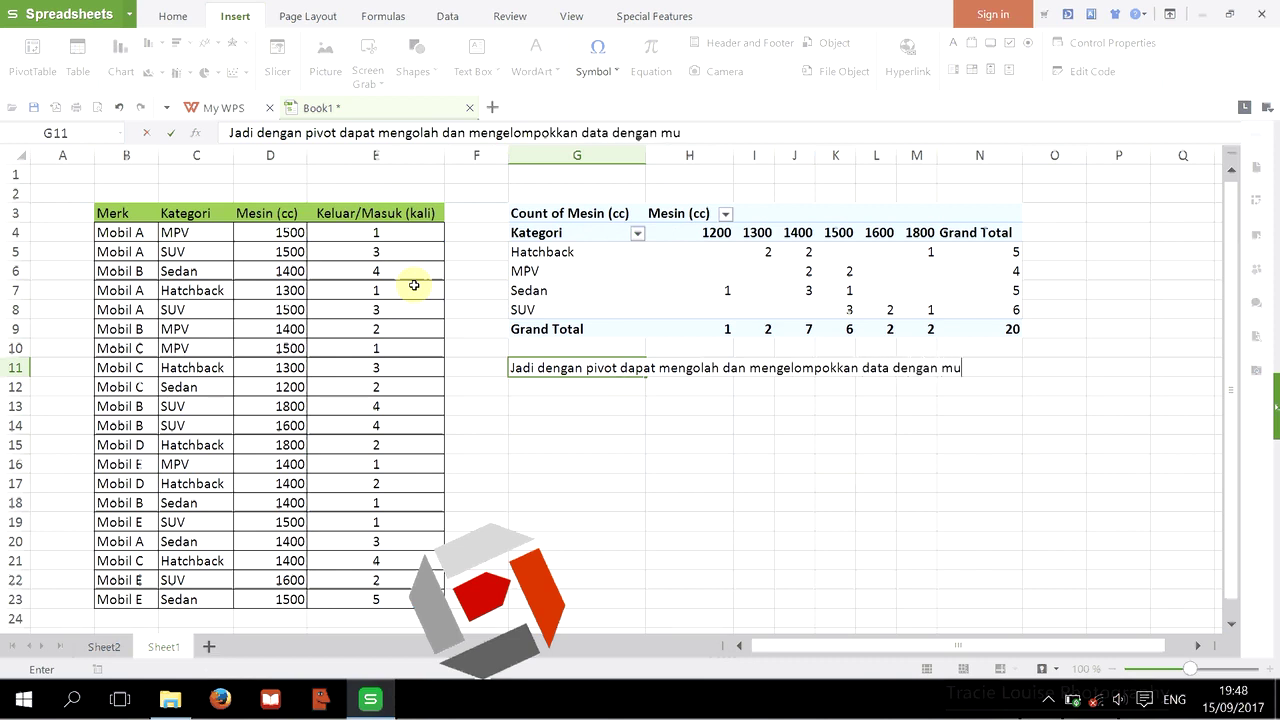
text(dah)
key(Return)
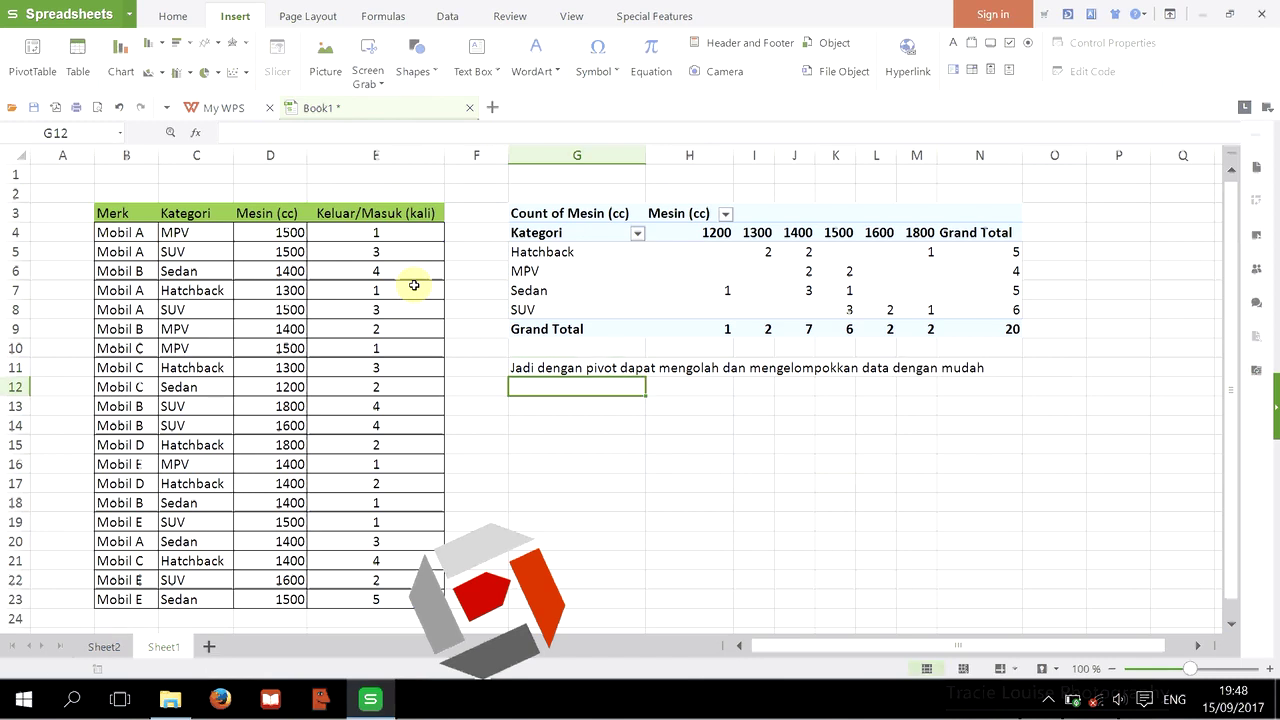
Add 'Selamat mencoba' in G12 and start the 'semoga bermanfaat' note in G13
text(Selamat)
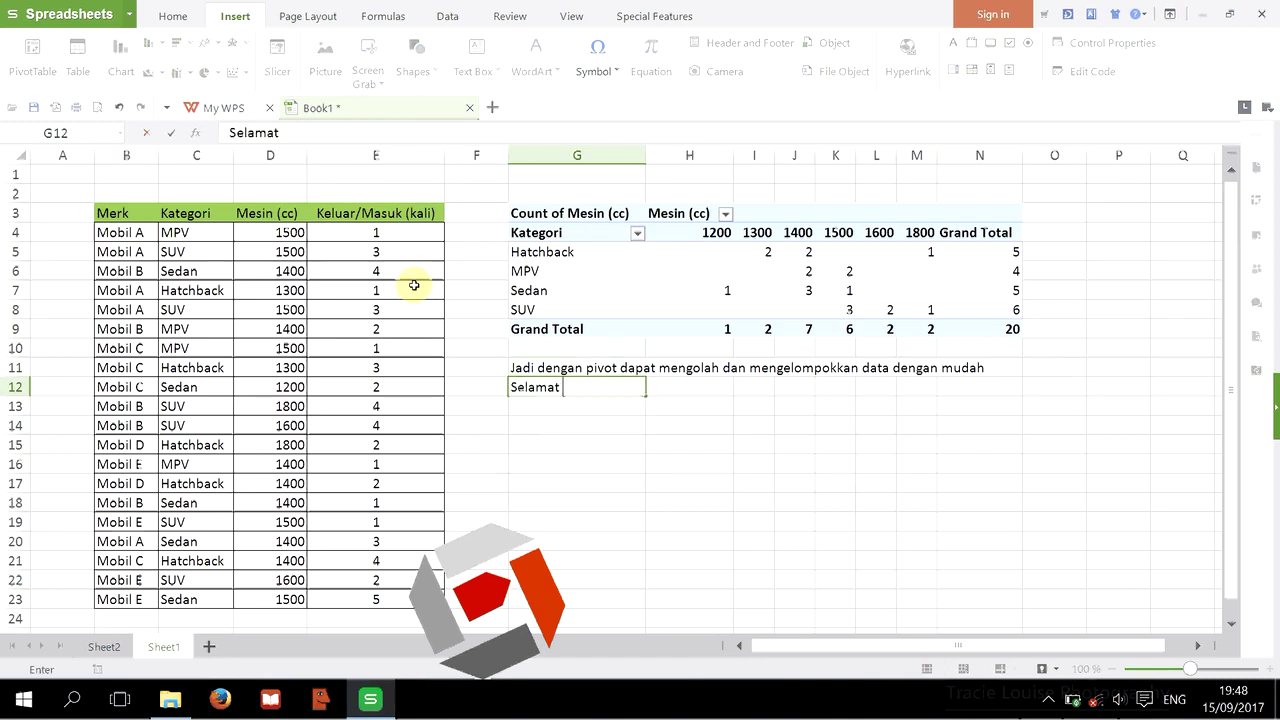
text( menco)
text(ba)
key(Return)
text(semoga b)
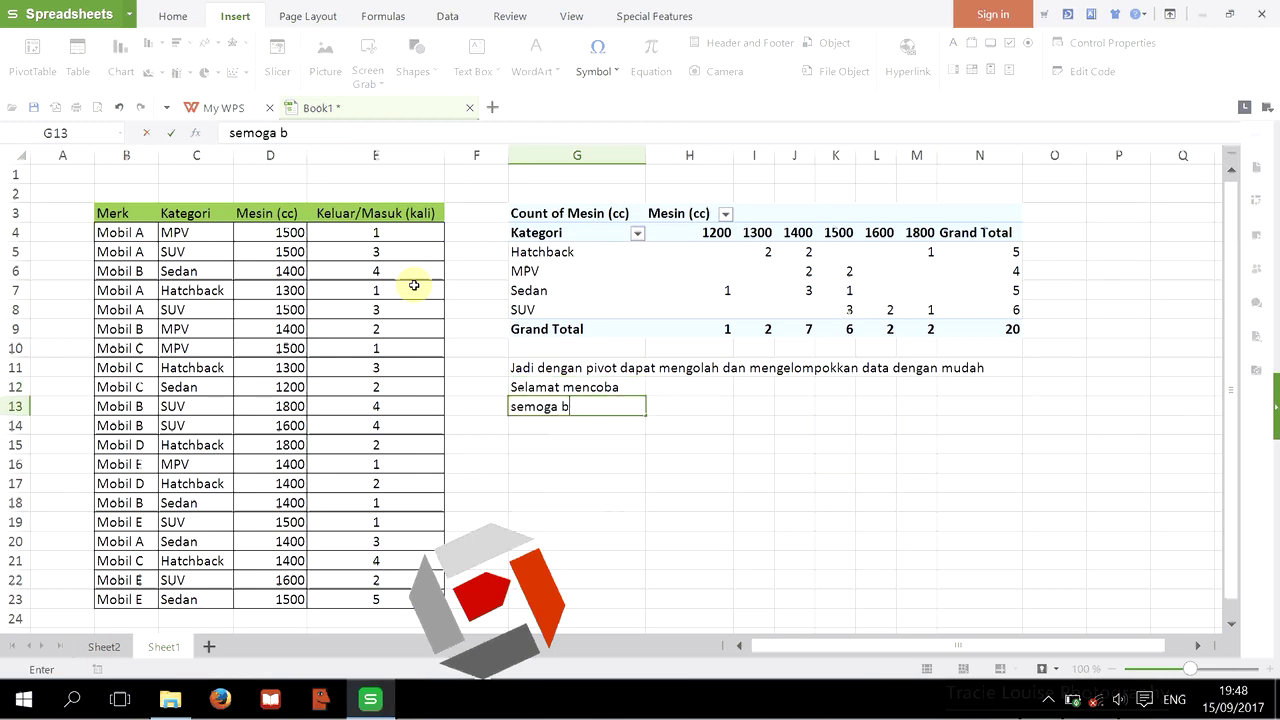
text(ermanfaat)
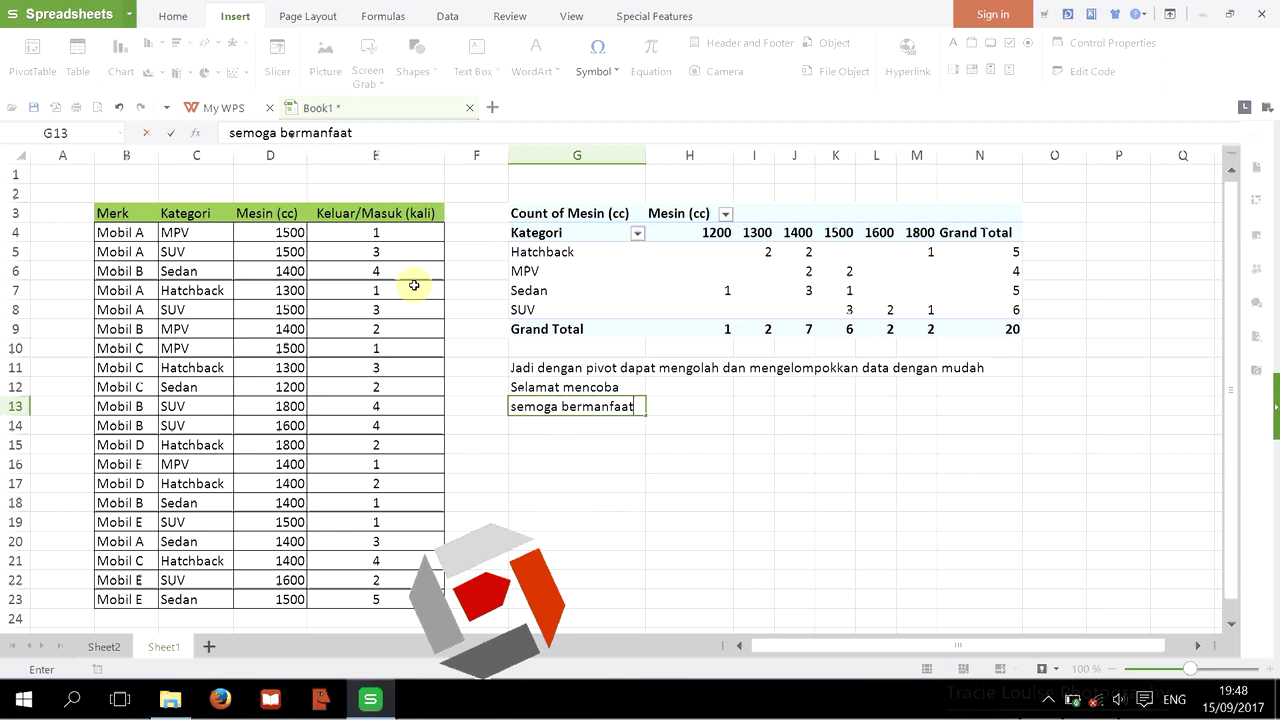
Commit 'semoga bermanfaat' in G13, then open the screen recorder's options from the system tray
click(651, 462)
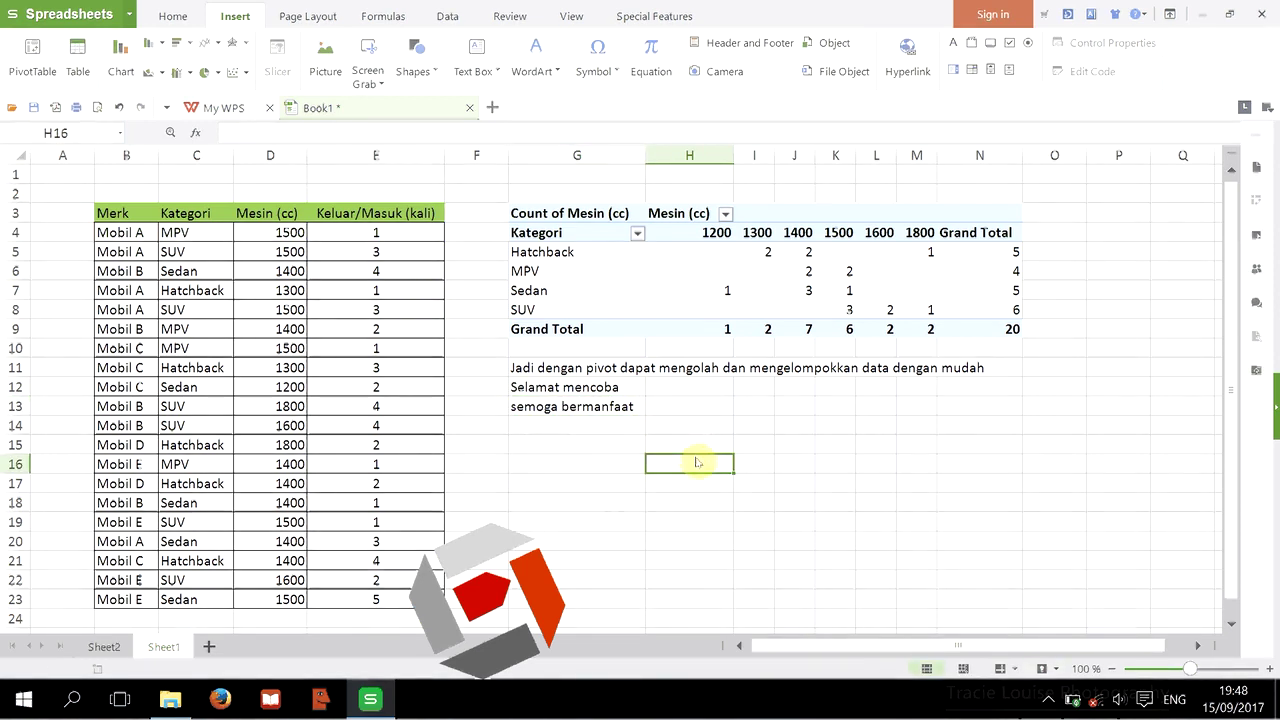
click(1048, 699)
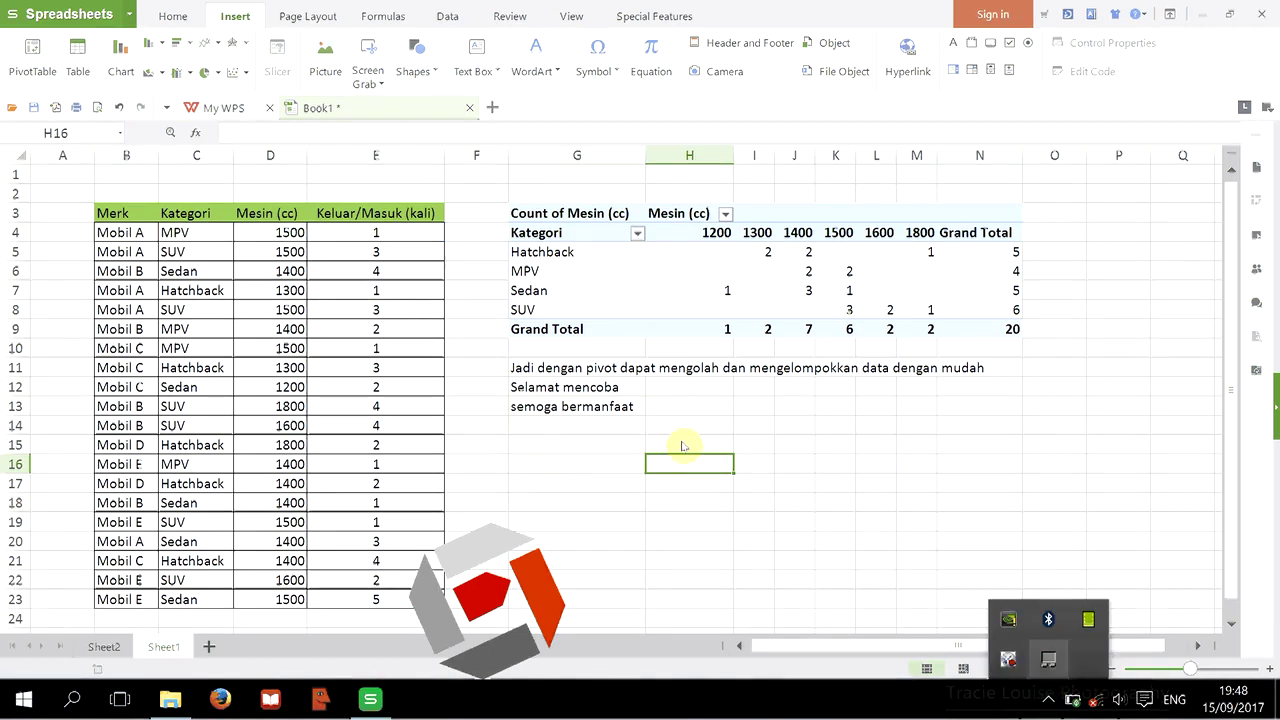
right_click(1008, 662)
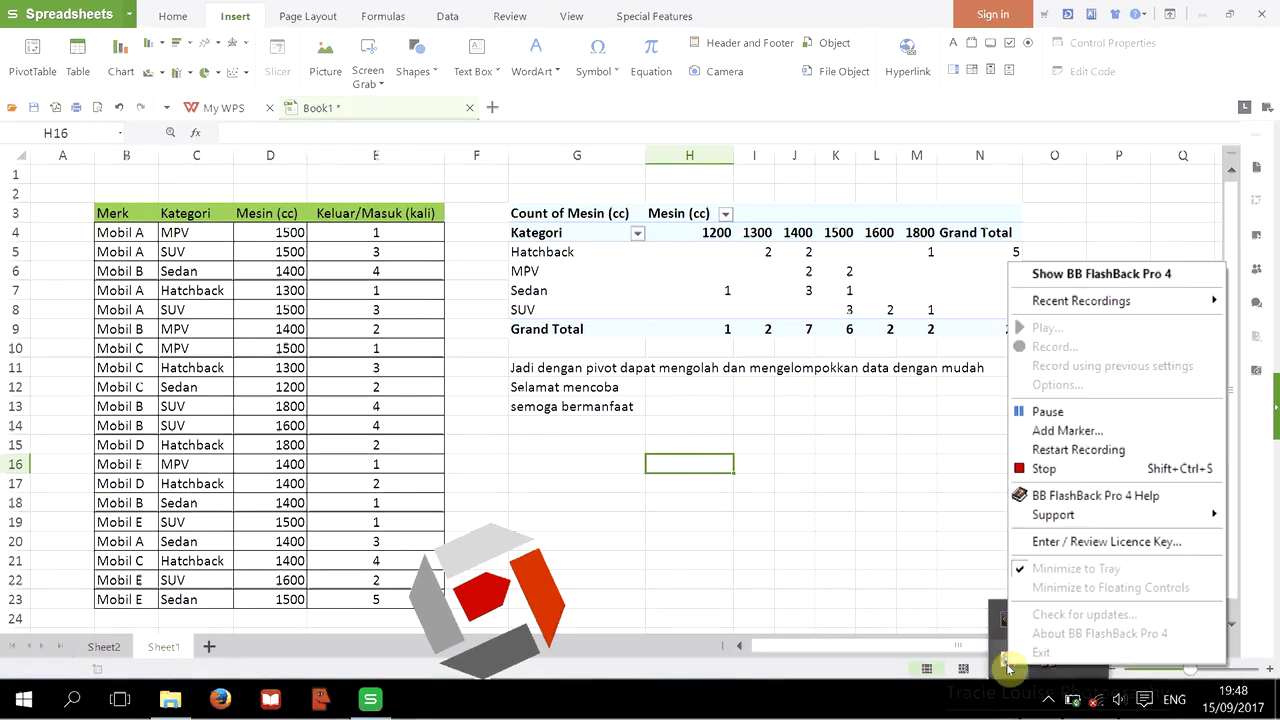